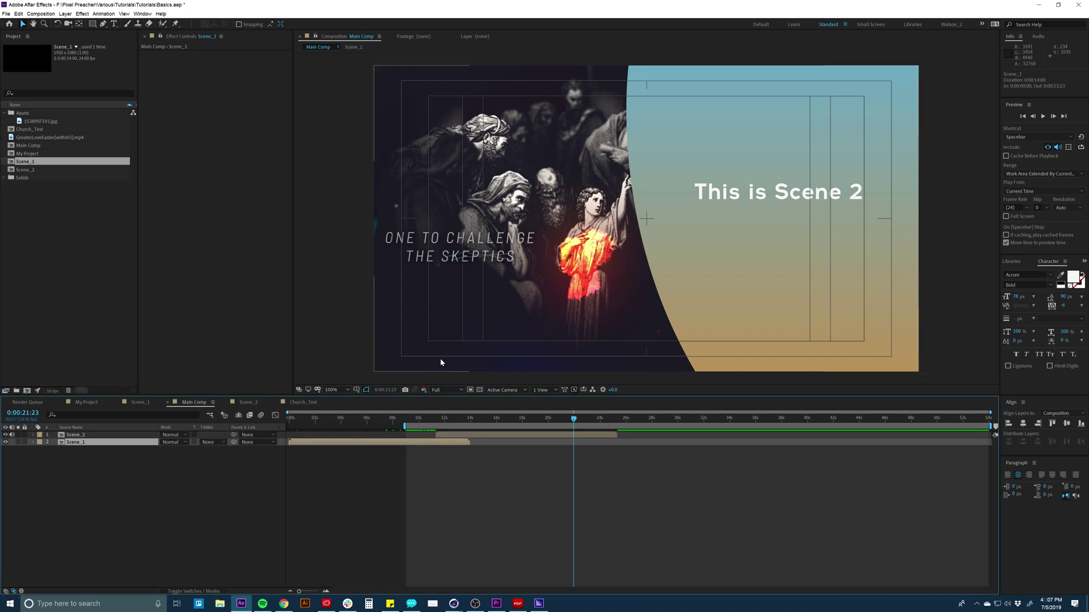
Duplicate the Scene_2 composition in the project and open the copy
left_click(457, 435)
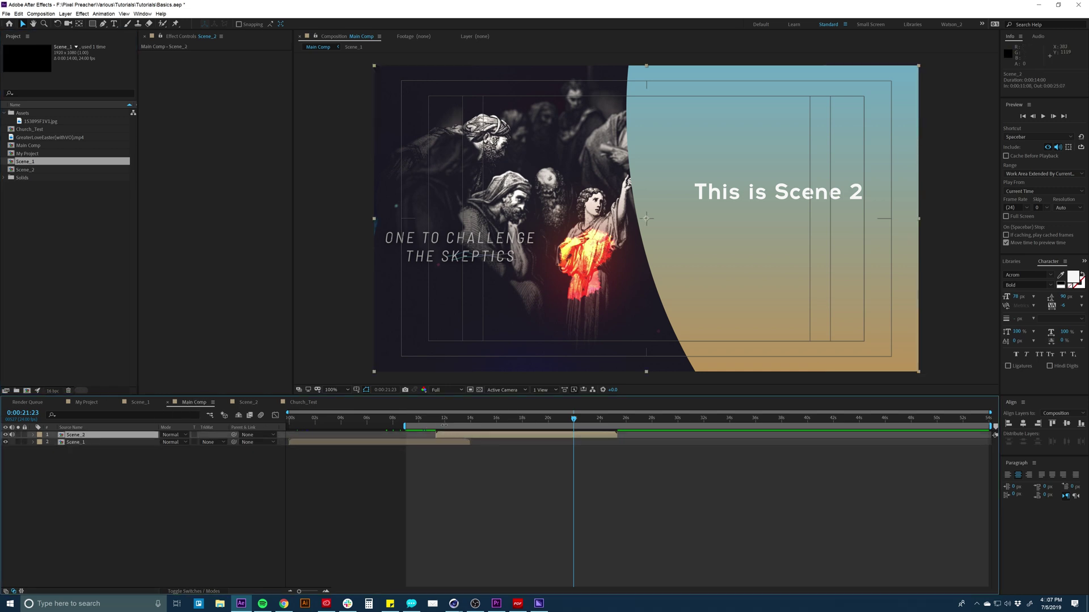
left_click(49, 170)
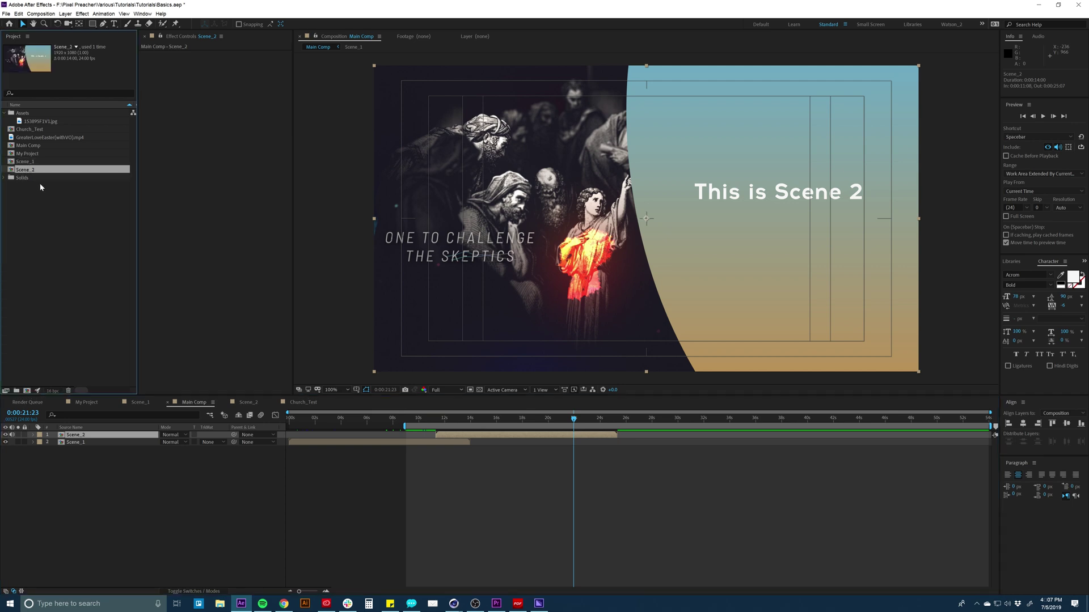
key("ctrl+d")
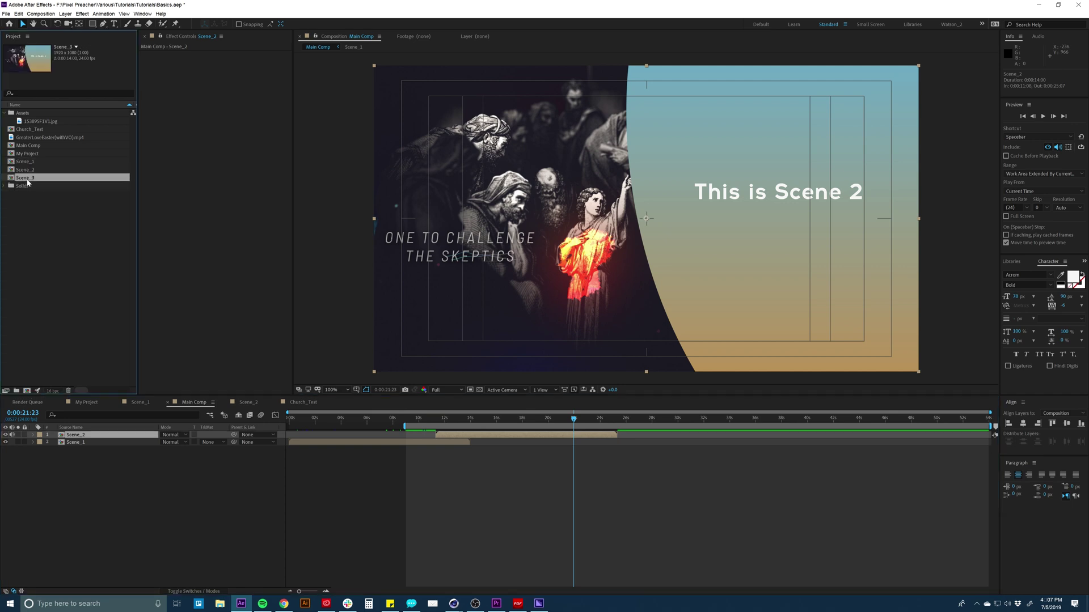
double_click(28, 180)
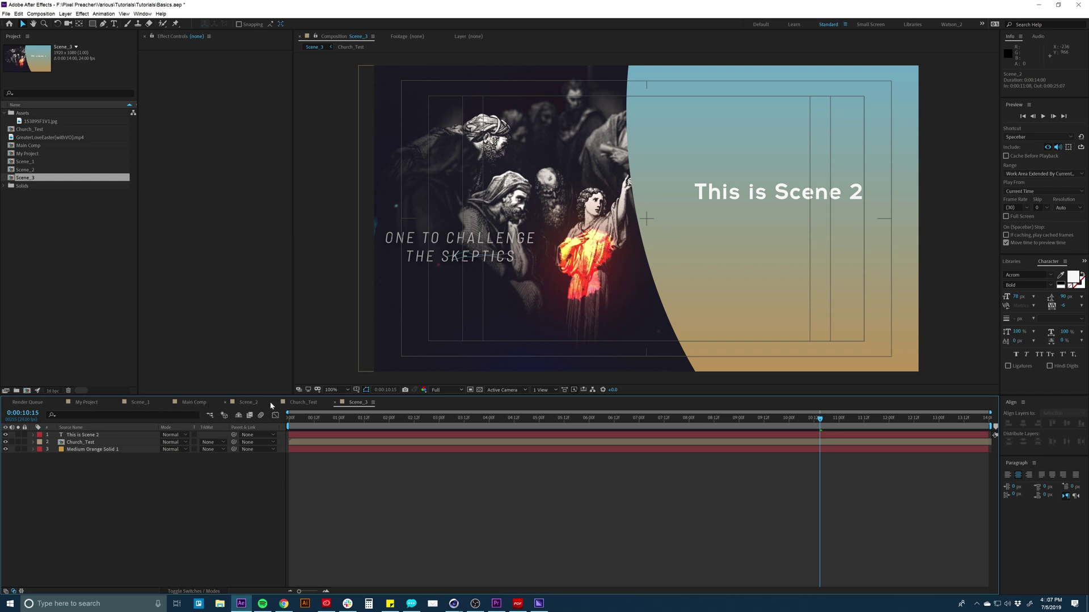
Add the Scene_3 composition as the top layer of Main Comp and slide it to start at 0:00:21:04
left_click(205, 404)
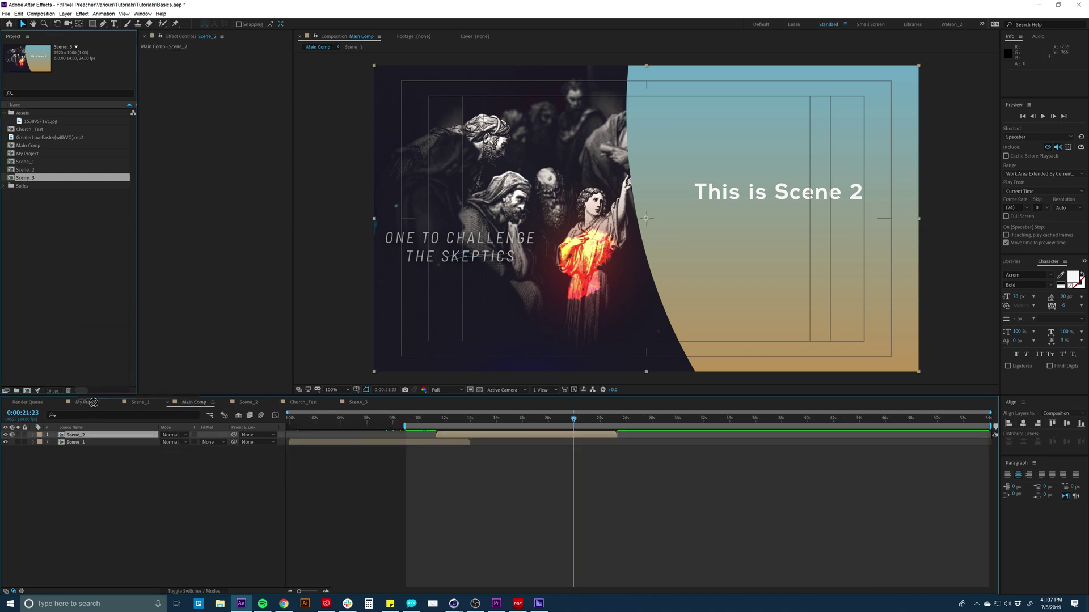
left_click_drag(93, 429, 93, 434)
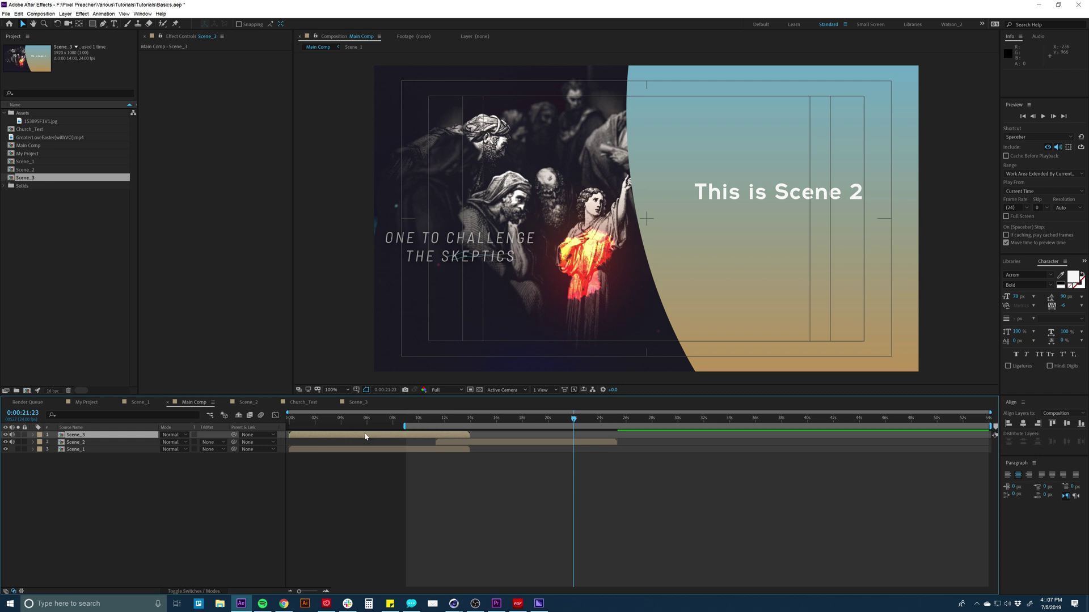
left_click_drag(389, 436, 645, 439)
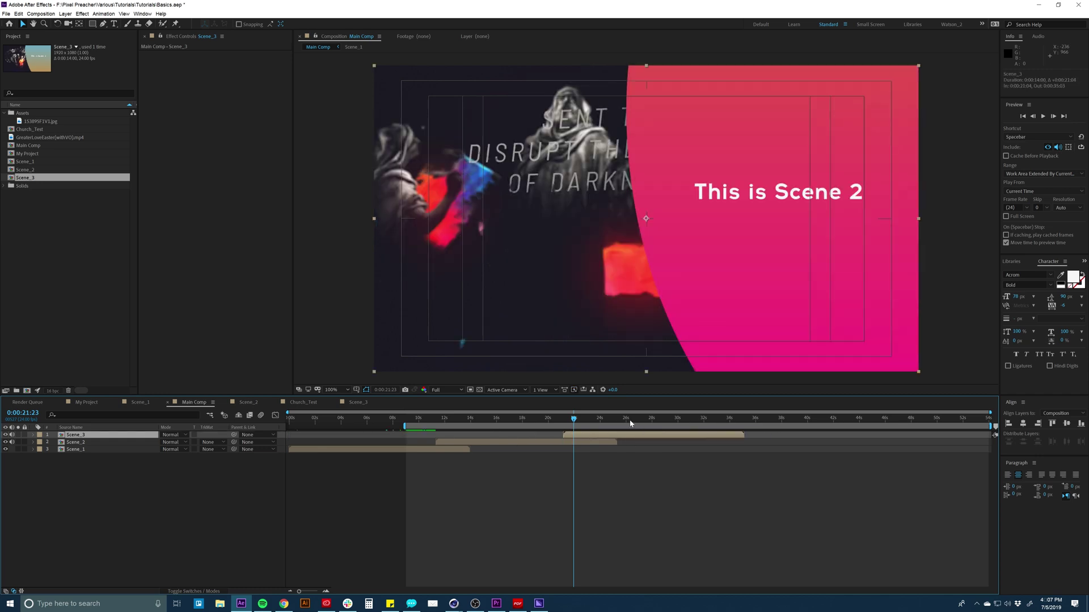
Open the Scene_3 composition from Main Comp and import the honeycomb_loop-teal-01-1080p.mp4 video into the project
left_click(629, 420)
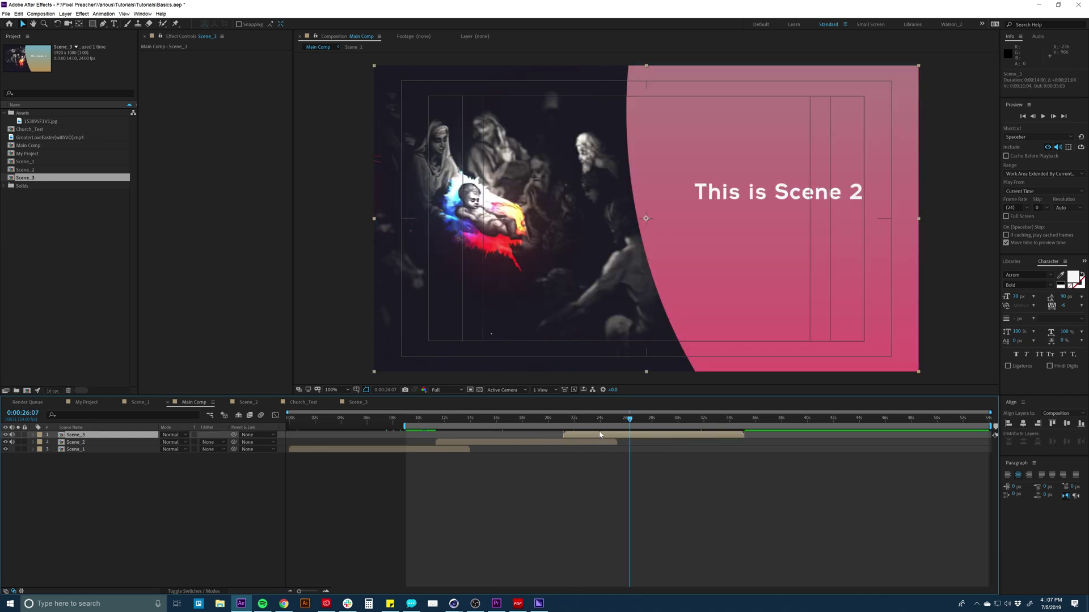
double_click(595, 437)
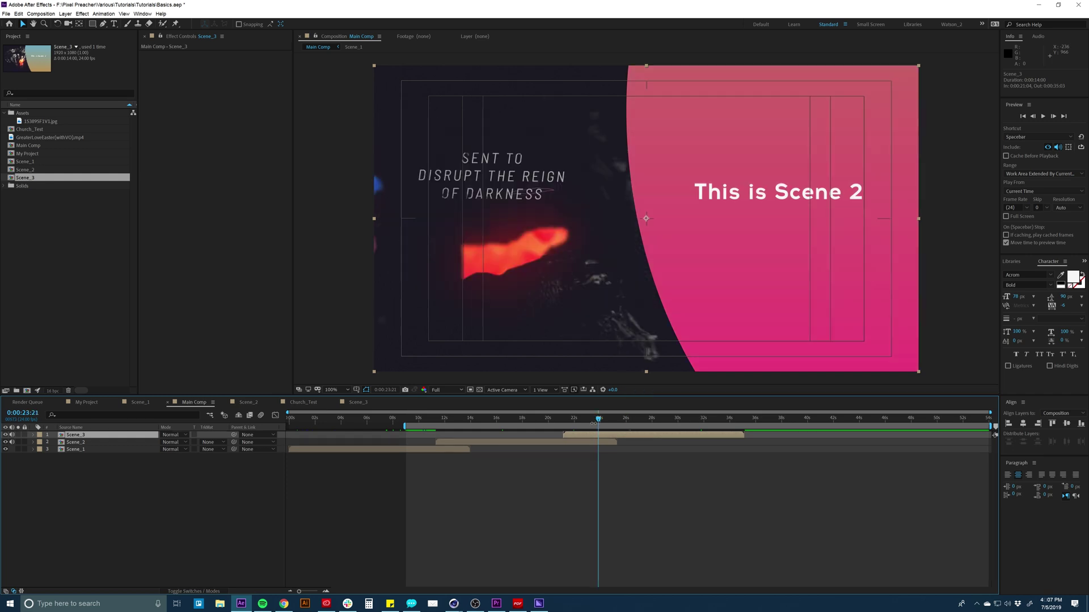
left_click(107, 250)
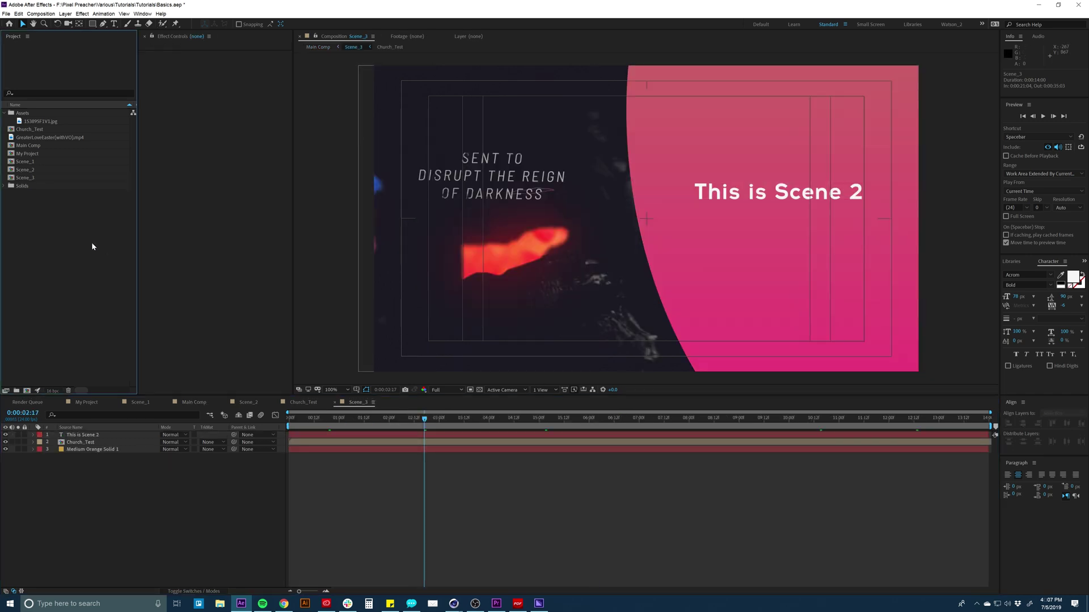
double_click(89, 242)
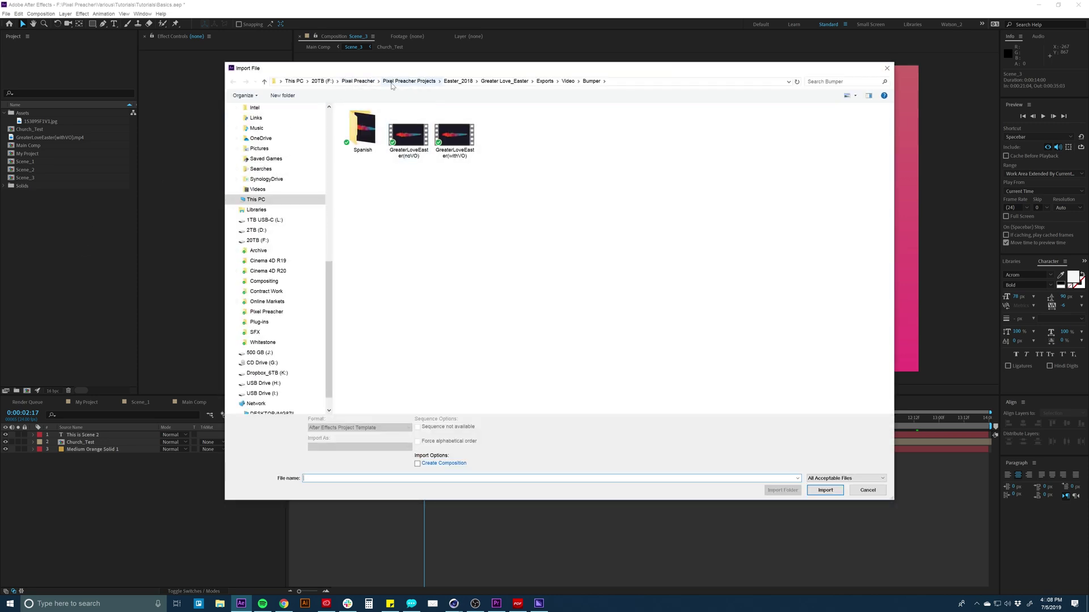
scroll(274, 189, "up", 10)
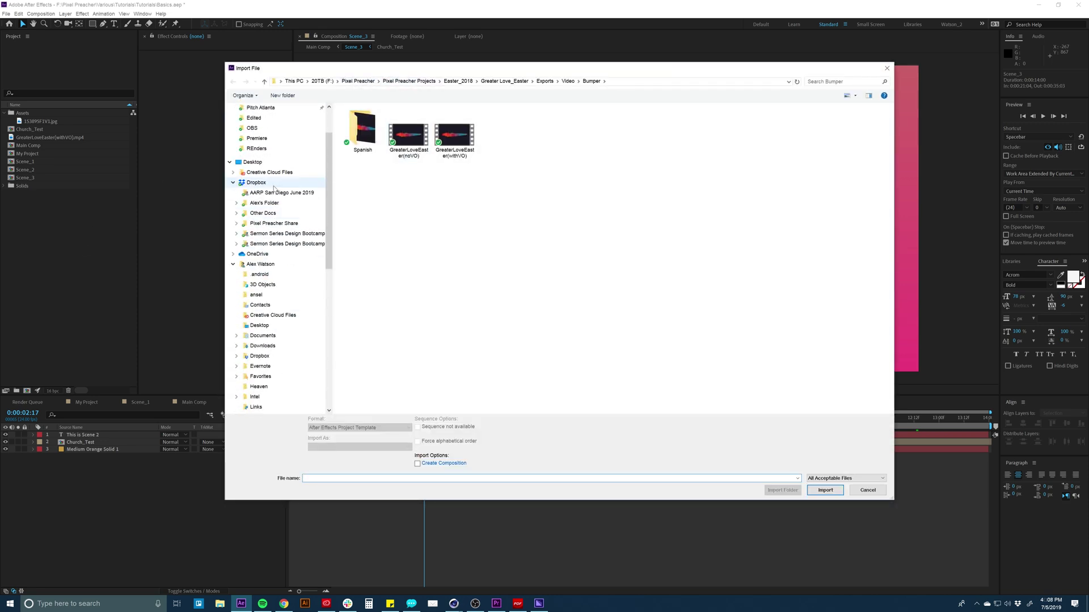
left_click(274, 224)
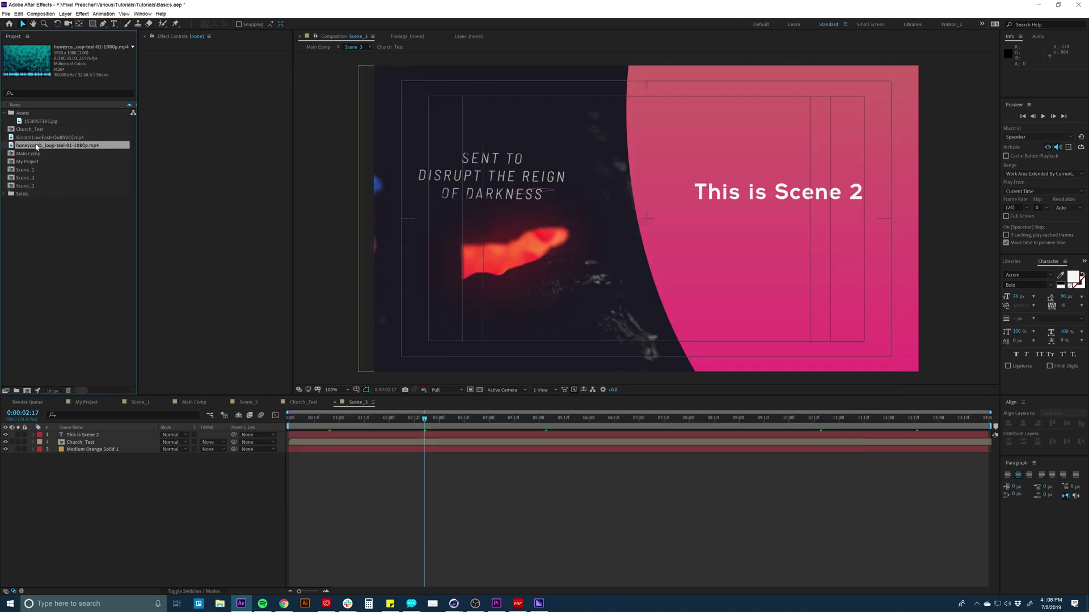
Place the honeycomb video directly beneath the Church_Test layer in Scene_3 and delete the Church_Test layer
left_click_drag(37, 147, 85, 448)
left_click(80, 442)
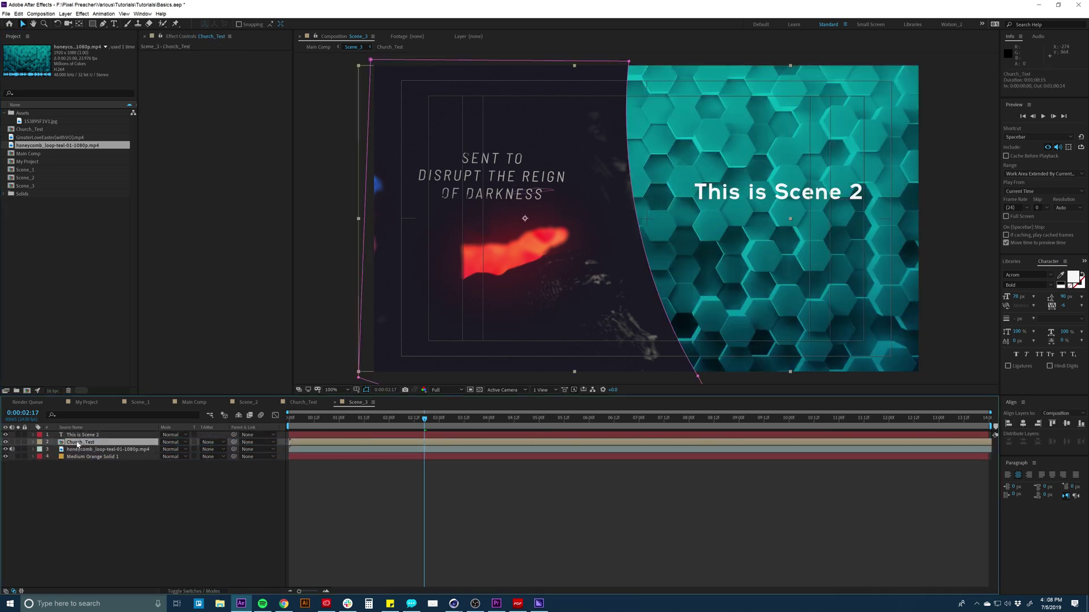
key("Delete")
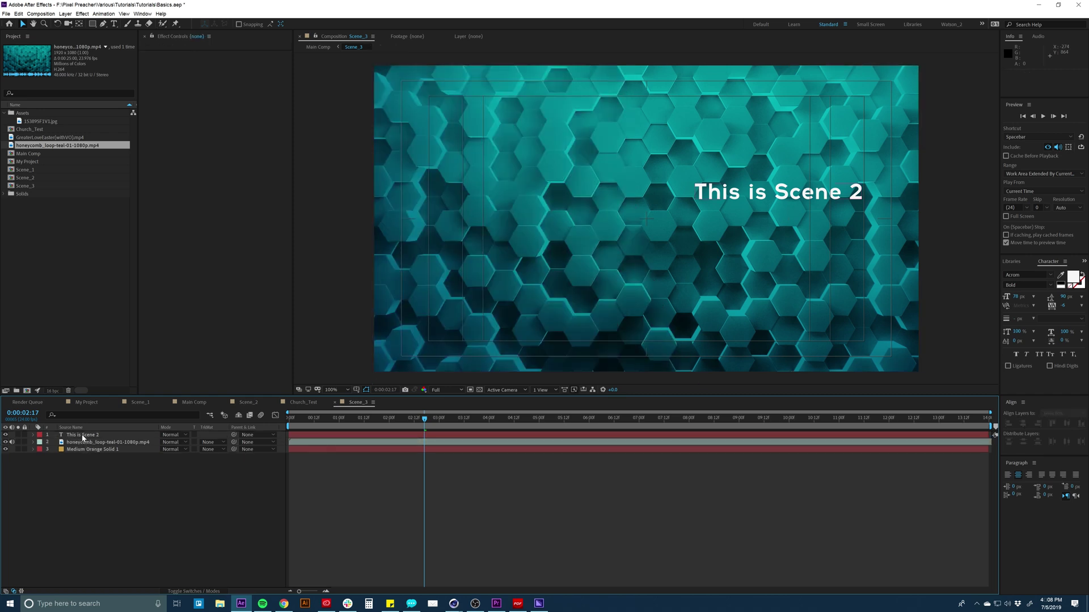
Move the title text to about the centre of the frame and change it to "This is Scene 3"
left_click(737, 199)
left_click_drag(737, 200, 611, 224)
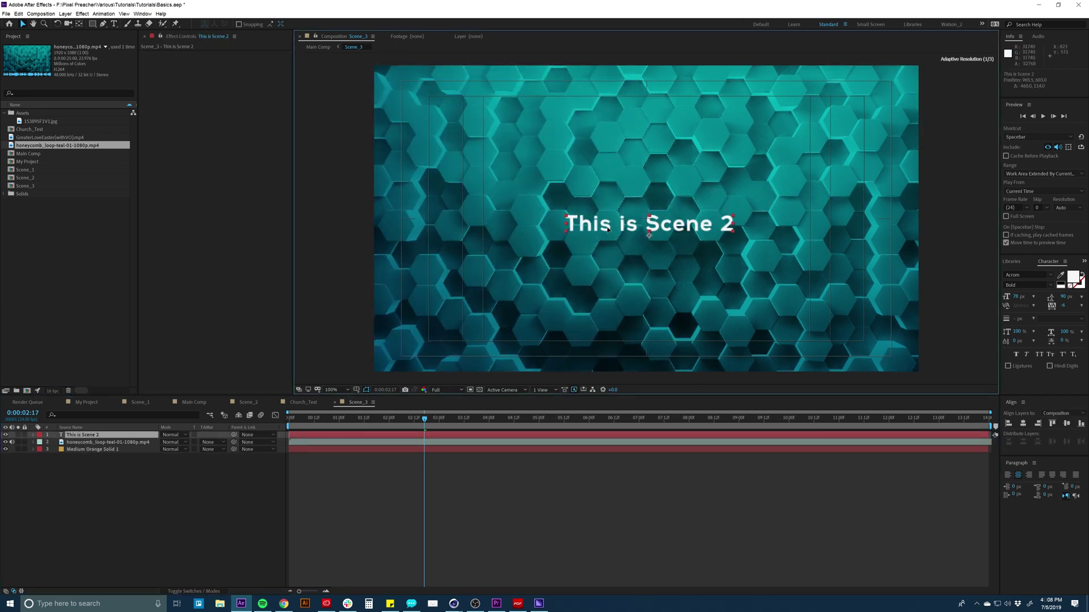
double_click(728, 220)
left_click(729, 220)
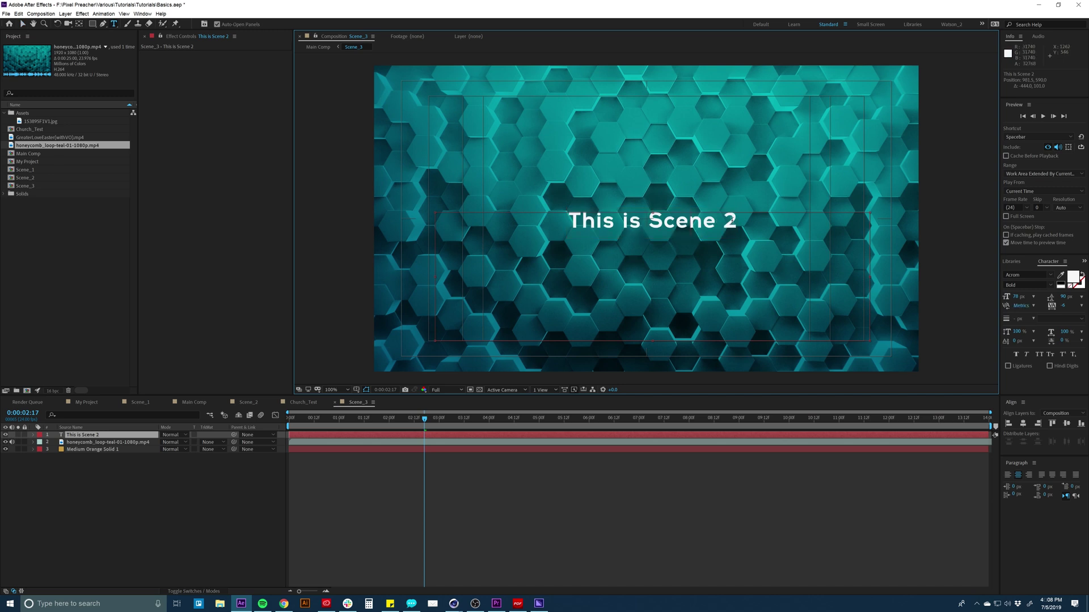
left_click_drag(721, 220, 749, 220)
type("3")
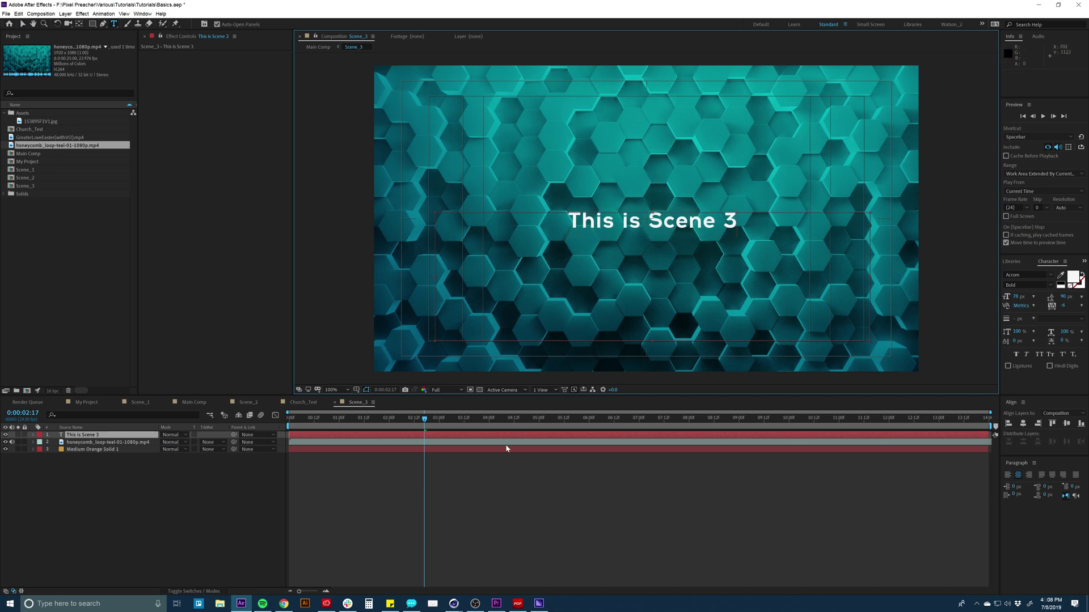
left_click(351, 458)
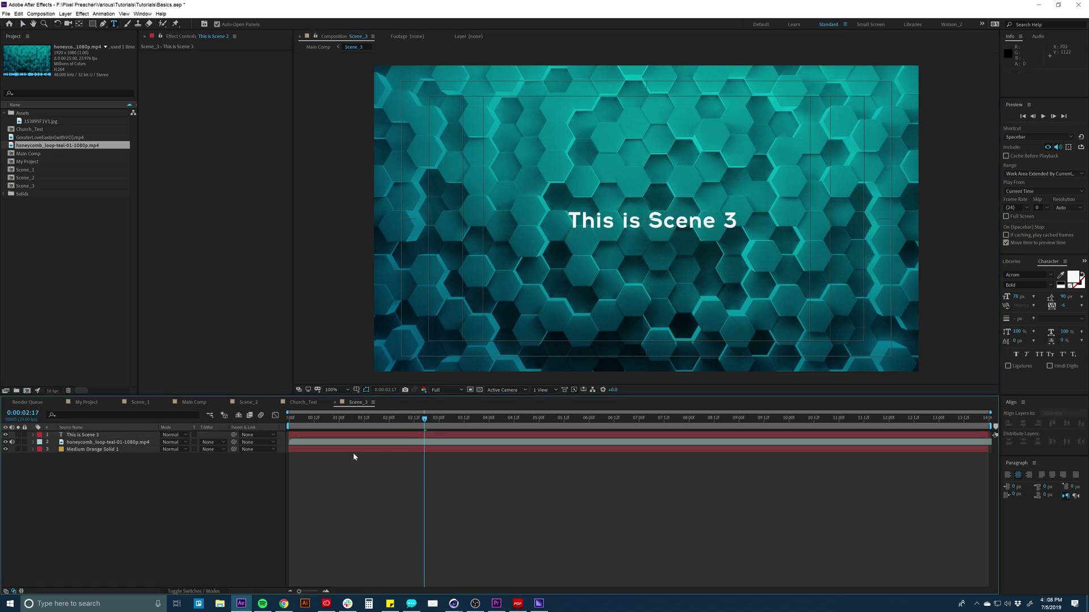
Return to Main Comp, set the current time to 0:00:21:19, and deselect all layers with the Selection tool active
left_click(194, 403)
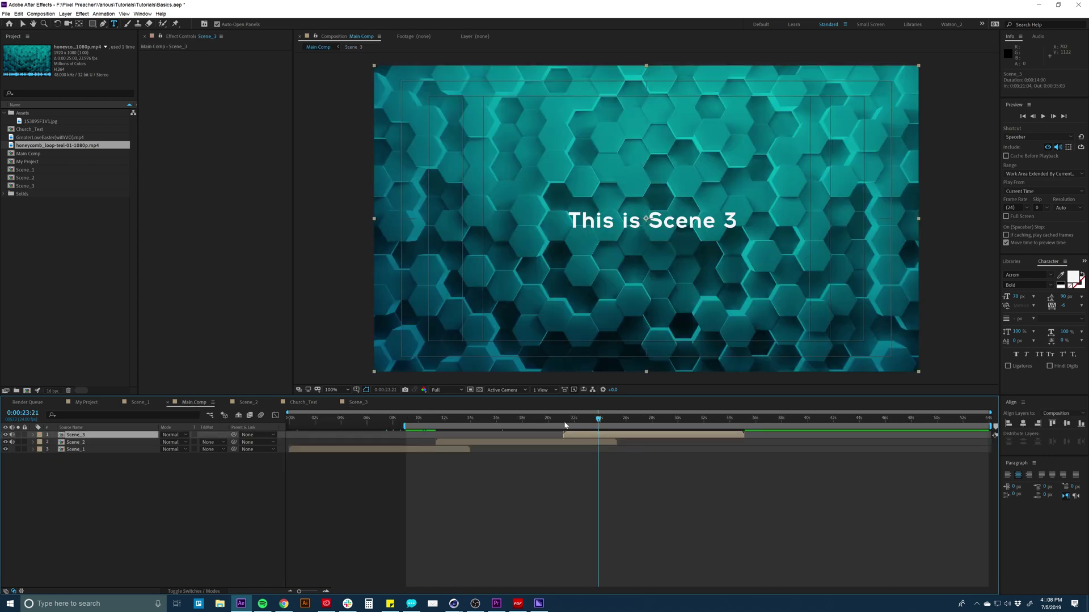
left_click(572, 417)
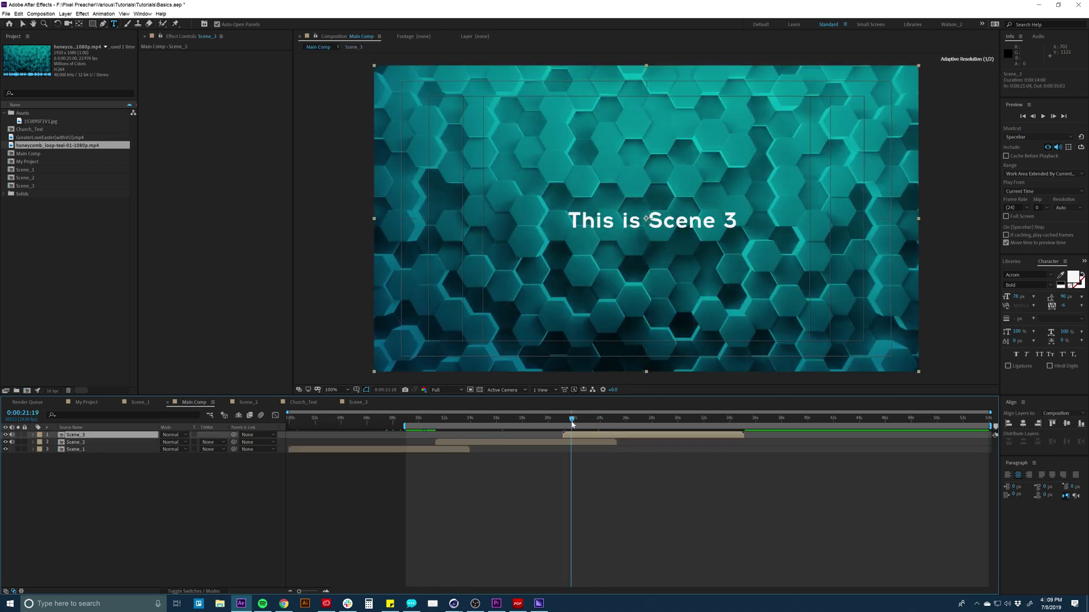
key("v")
left_click(558, 508)
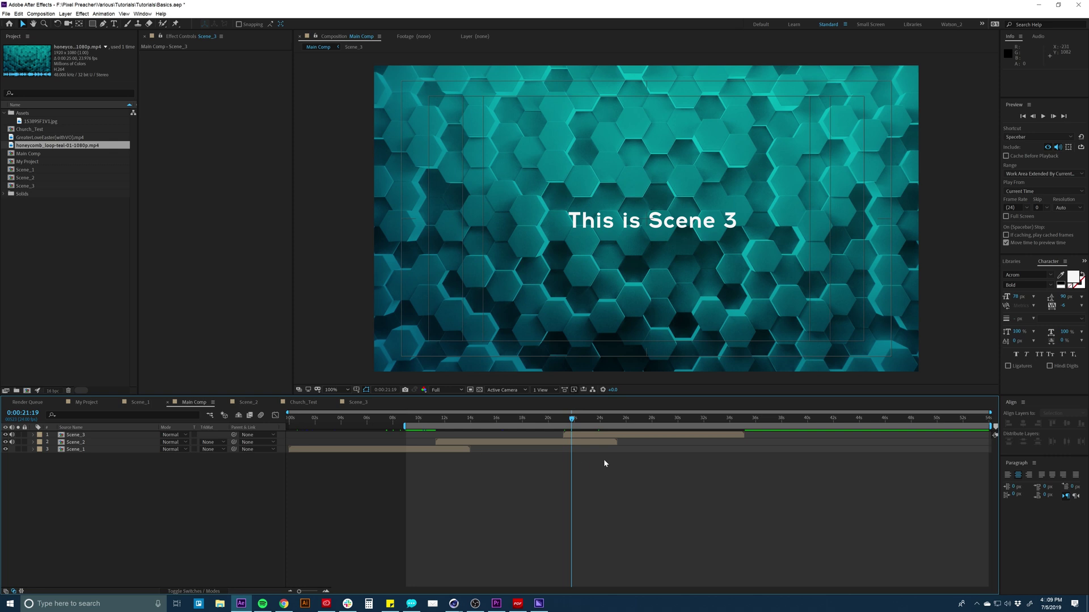
Draw a roughly circular mask on the Scene_3 layer with the Ellipse tool and delete that mask
left_click(570, 436)
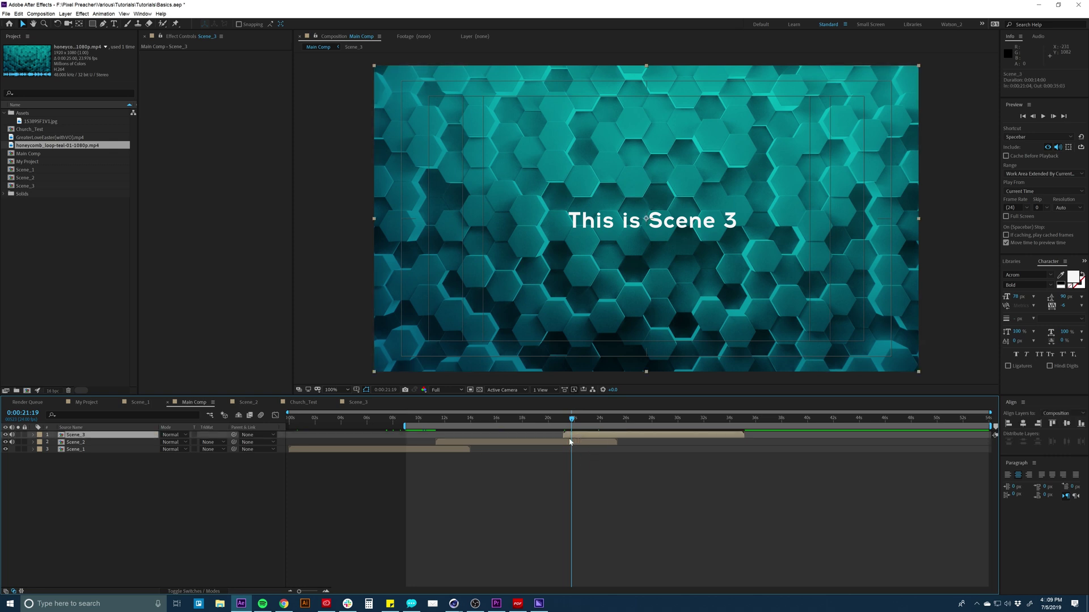
left_click_drag(94, 26, 113, 48)
left_click_drag(525, 151, 661, 283)
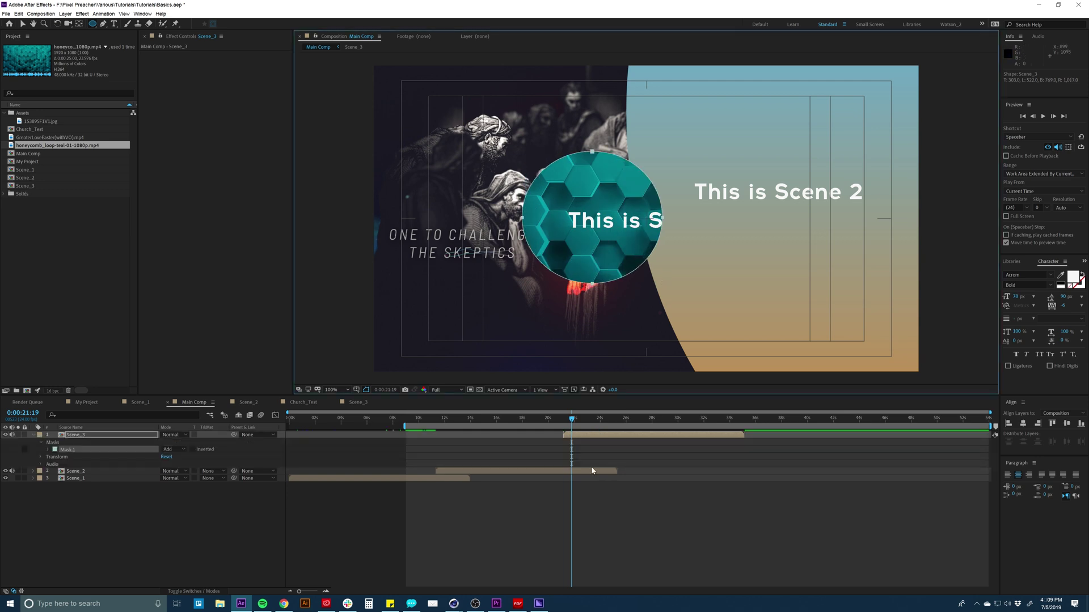
key("Delete")
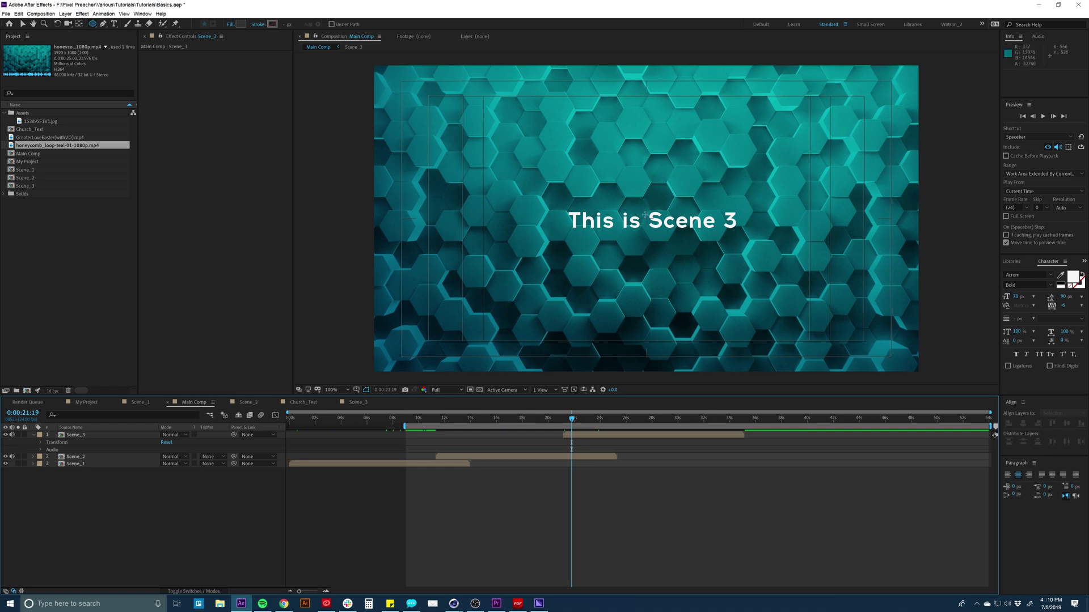
Draw a circle shape layer from the frame's centre, spanning the title-safe height, and reveal the ellipse's own transform properties
left_click_drag(645, 219, 769, 162)
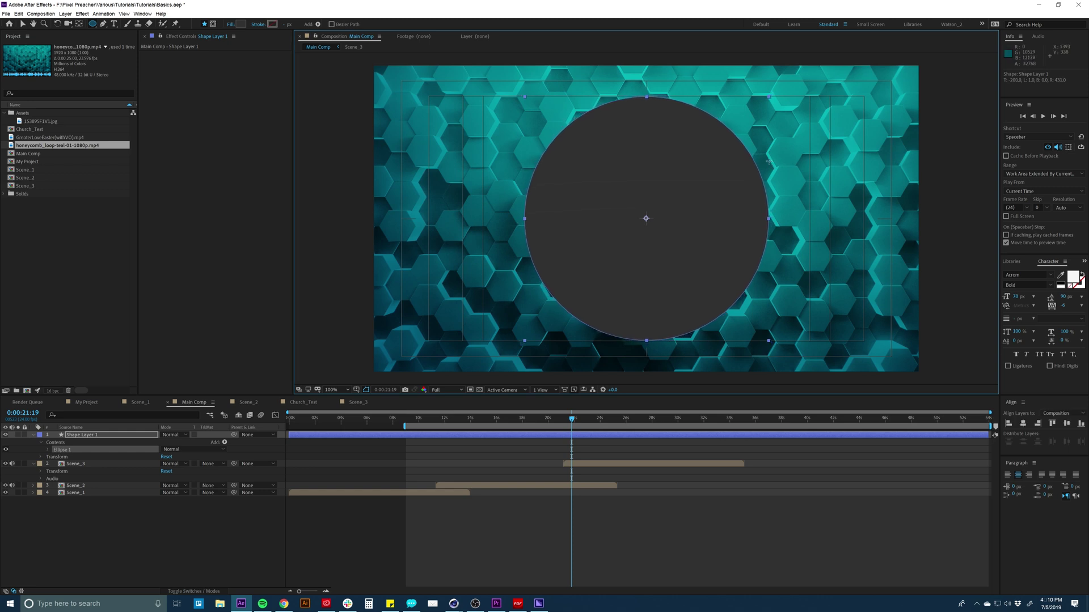
left_click(111, 435)
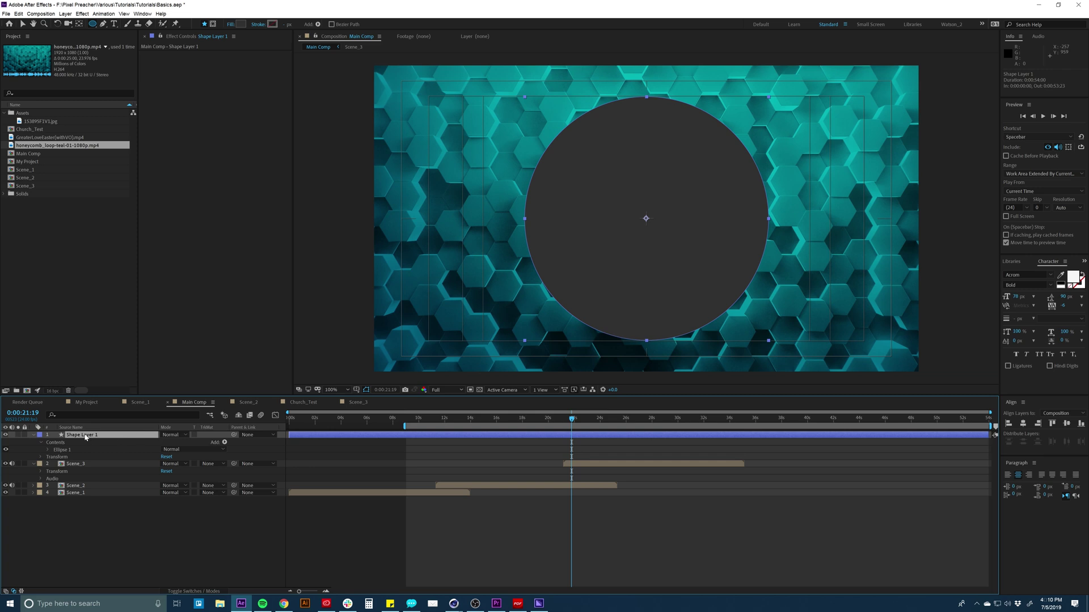
left_click(48, 450)
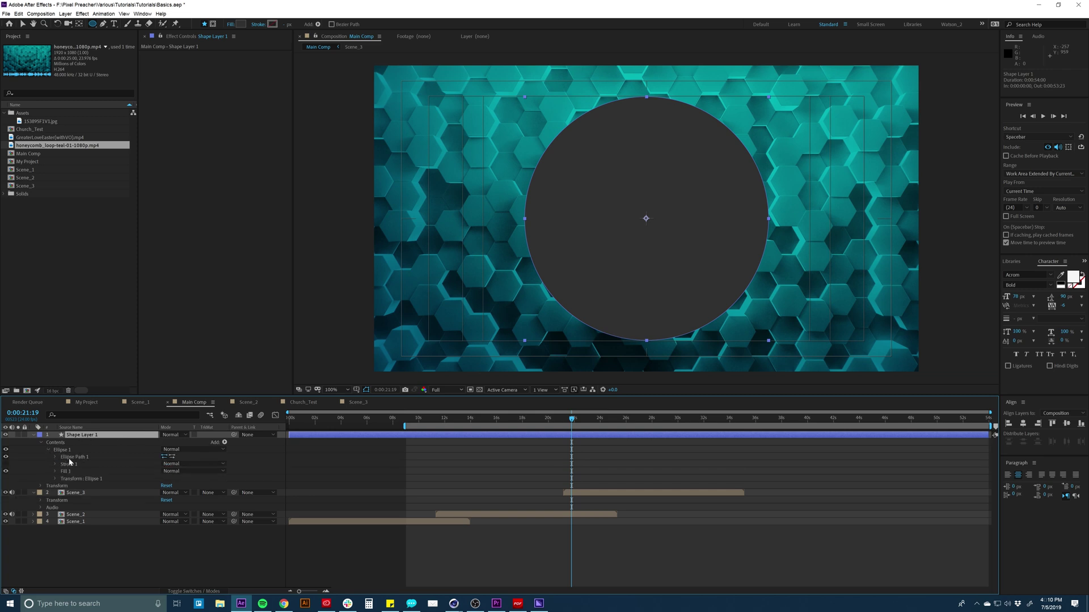
left_click(63, 478)
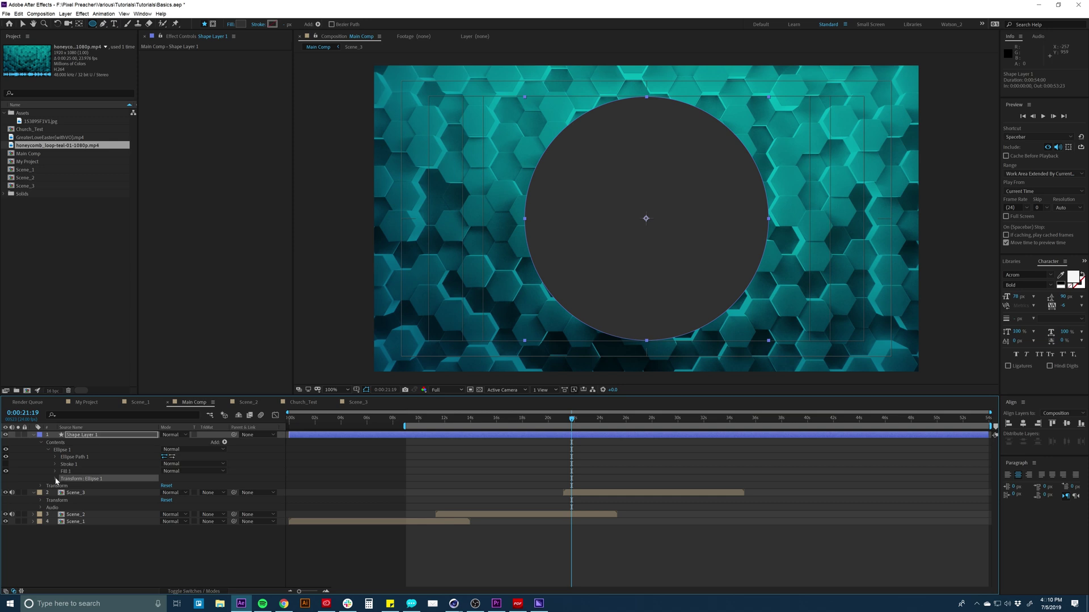
left_click(55, 479)
left_click(80, 500)
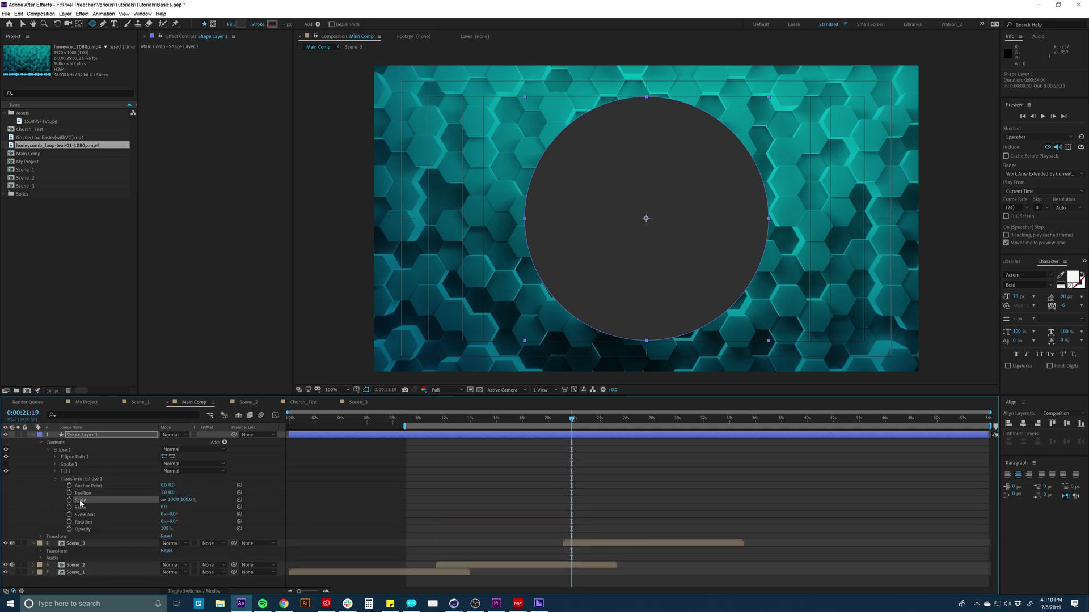
Keyframe the ellipse's Scale at 263% at 0:00:21:19 and move the current time to 0:00:21:04, where Scene_3 starts
left_click(69, 500)
left_click_drag(172, 499, 239, 502)
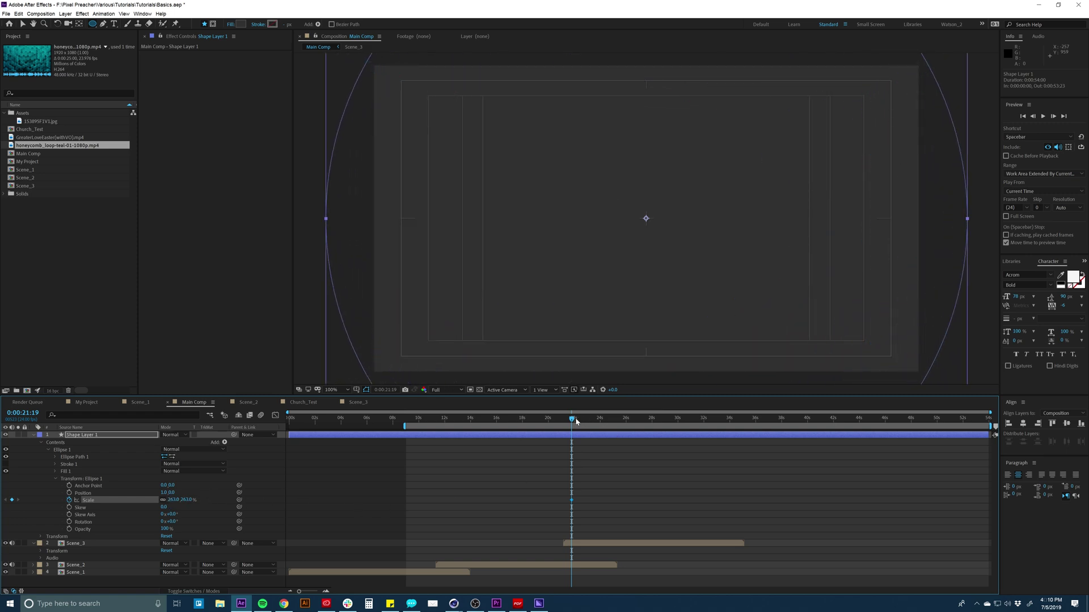
mouse_move(570, 420)
left_mouse_down()
mouse_move(538, 420)
mouse_move(564, 420)
left_mouse_up()
Animate the ellipse's Scale from 0% at 0:00:21:04 up to the keyframe at 0:00:21:19 and scrub through the growth
left_click_drag(570, 500, 591, 500)
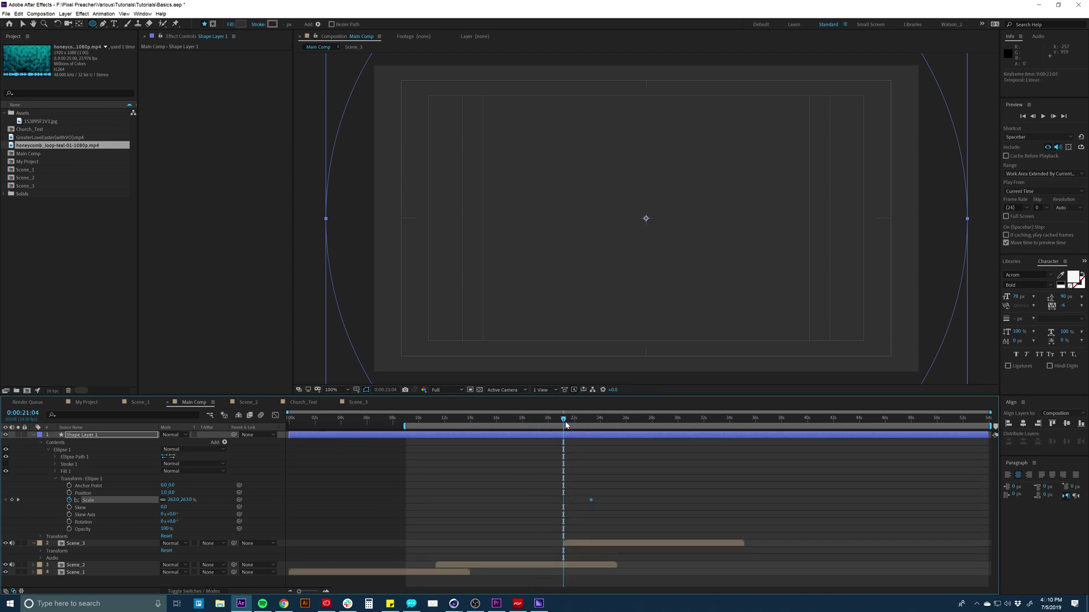
left_click(569, 543)
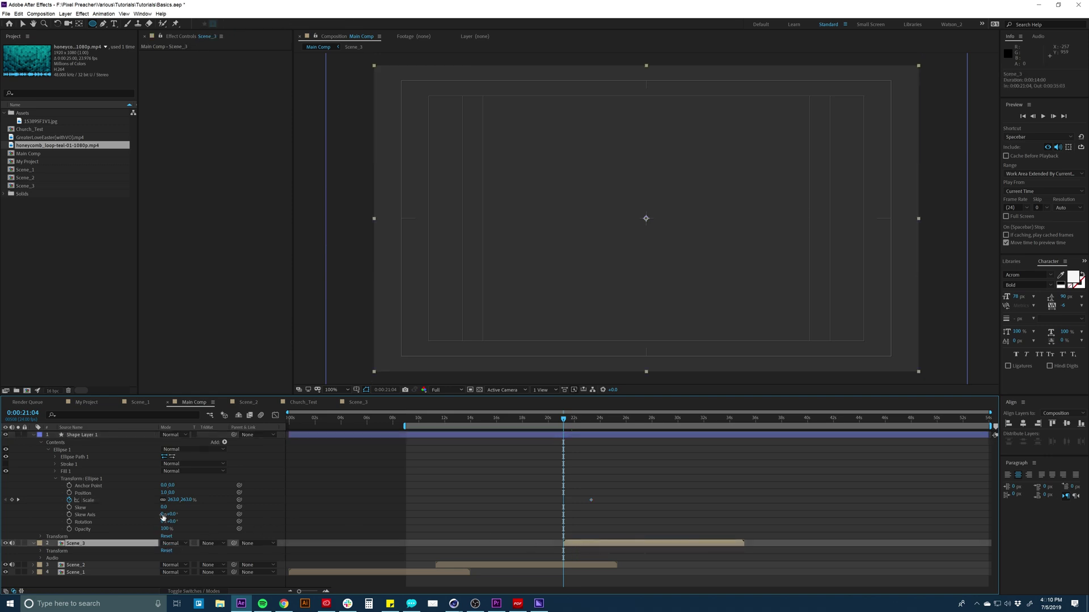
key("ctrl+z")
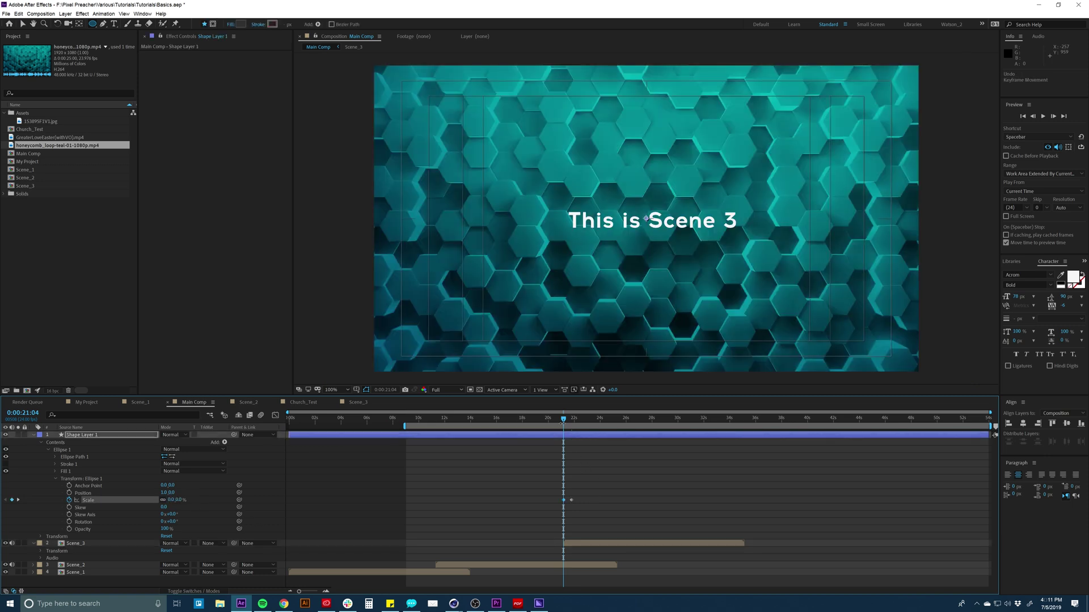
left_click_drag(563, 419, 567, 420)
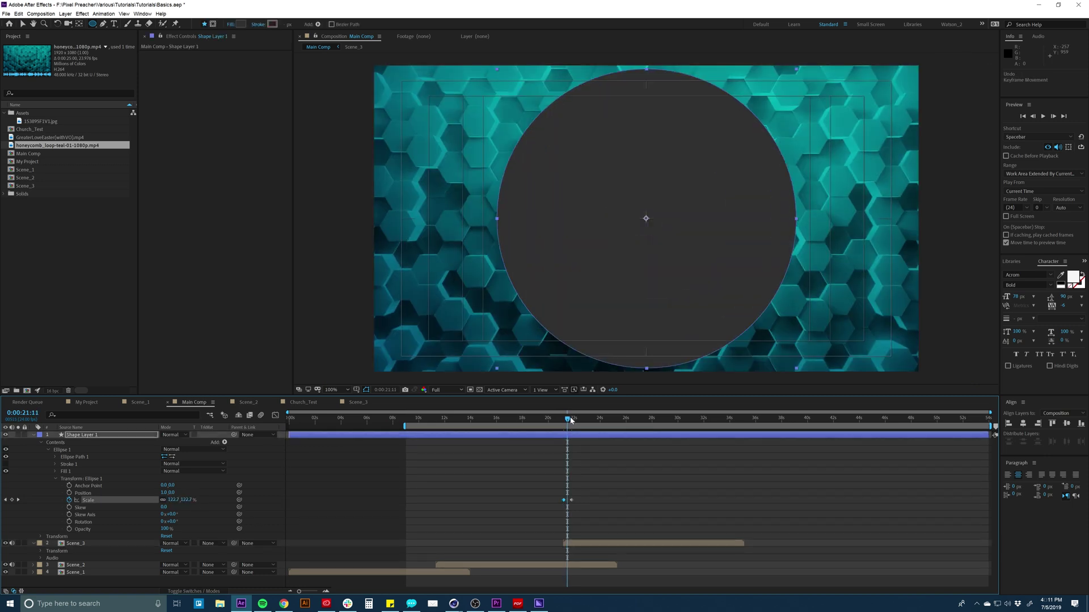
Lengthen the circle's growth by moving the second Scale keyframe to 0:00:21:21
key("equal")
key("equal")
key("equal")
left_click_drag(602, 501, 610, 502)
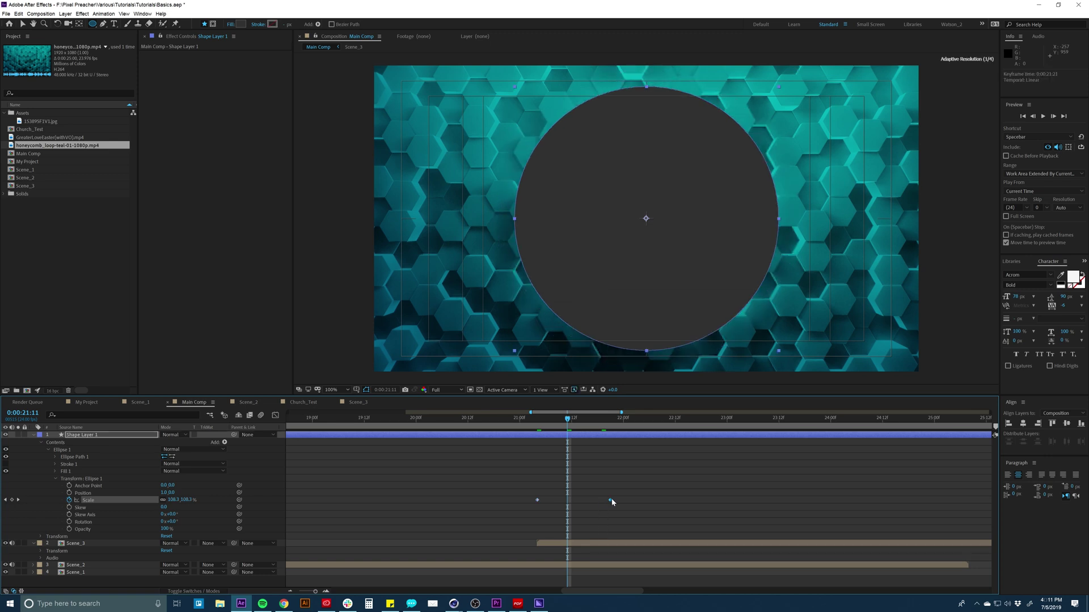
Apply Easy Ease to both Scale keyframes of the ellipse
left_click_drag(668, 479, 513, 527)
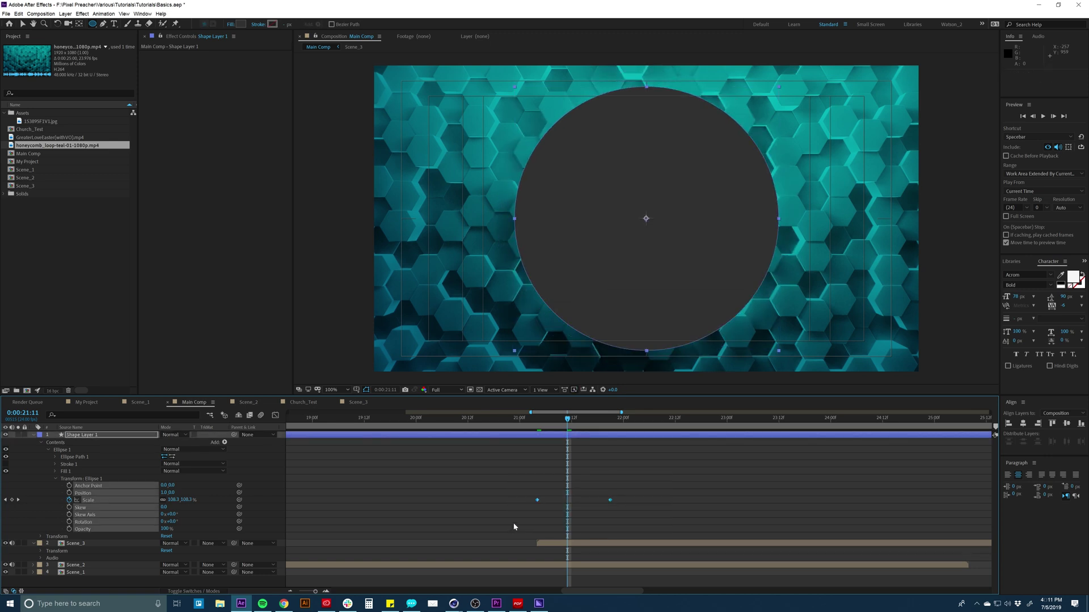
right_click(536, 502)
mouse_move(618, 494)
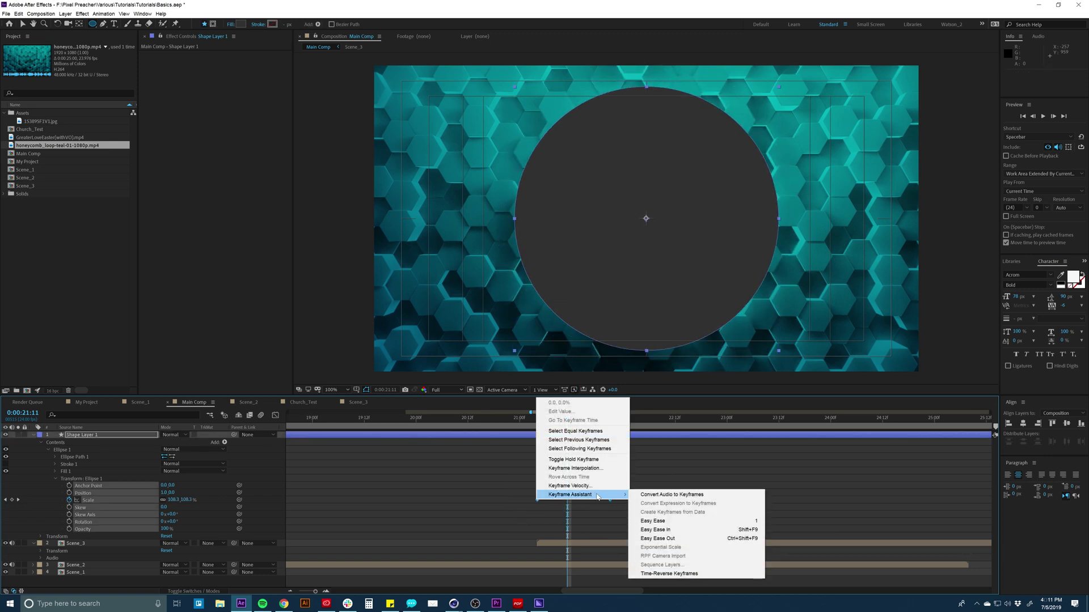
left_click(649, 521)
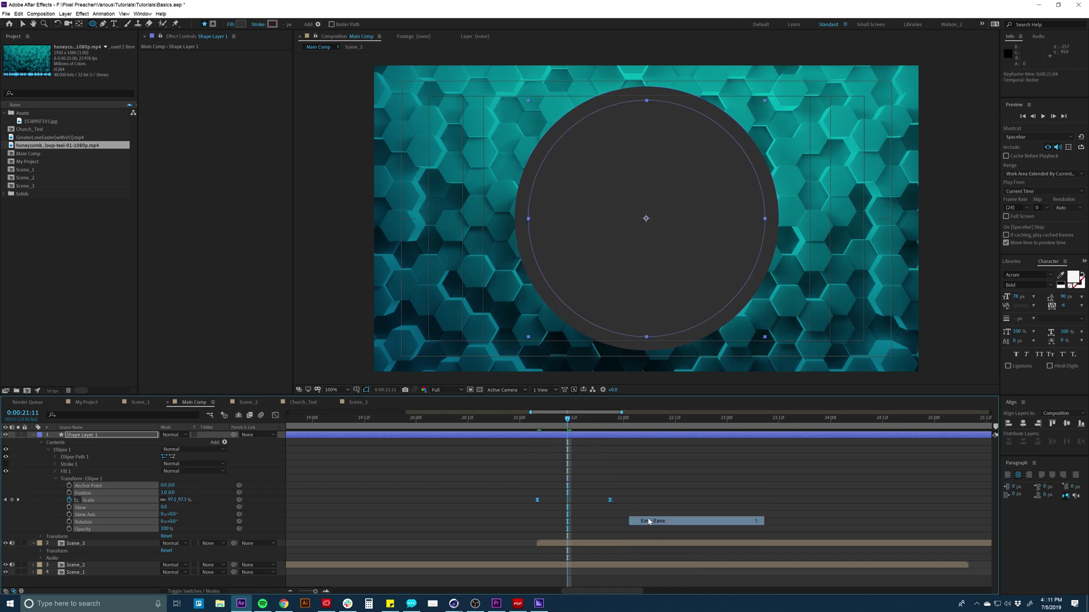
Reshape the Scale speed curve in the Graph Editor for a fast start and long slowdown, and scrub the growth to 0:00:21:20
left_click(276, 416)
mouse_move(569, 545)
left_mouse_down()
mouse_move(623, 570)
mouse_move(567, 567)
left_mouse_up()
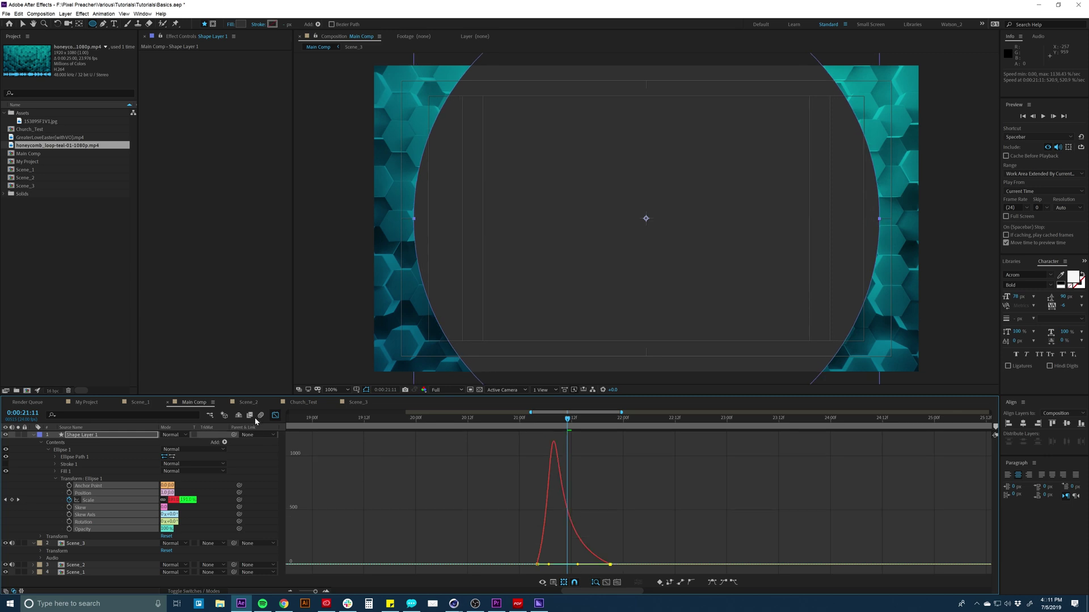
left_click(276, 416)
left_click_drag(529, 421, 606, 431)
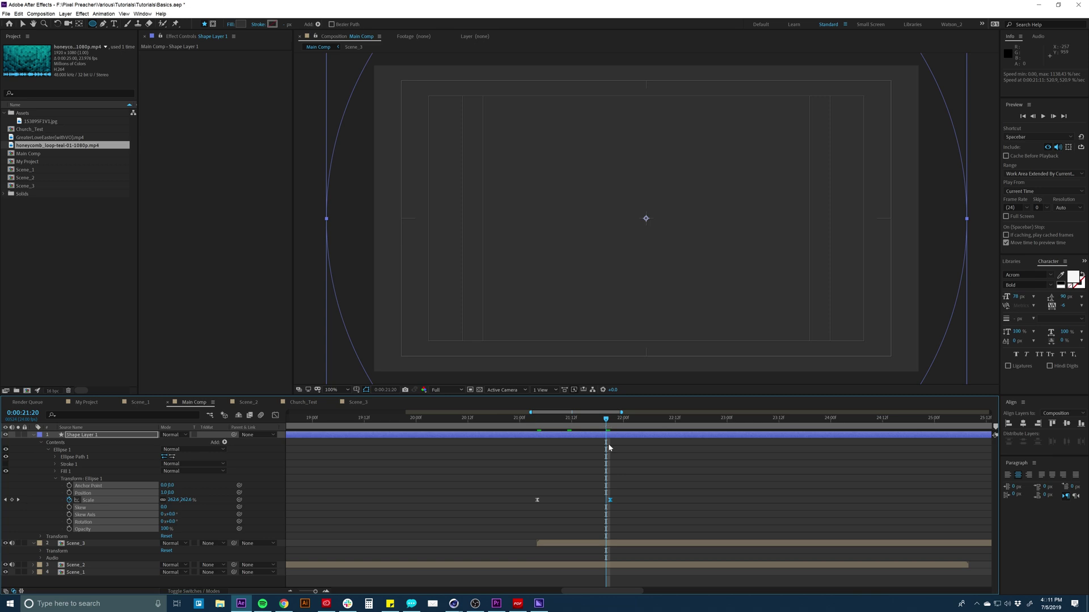
Go to the first Scale keyframe at 0:00:21:04 and trim the circle's shape layer so that it starts there
left_click(562, 436)
key("ctrl+a")
key("u")
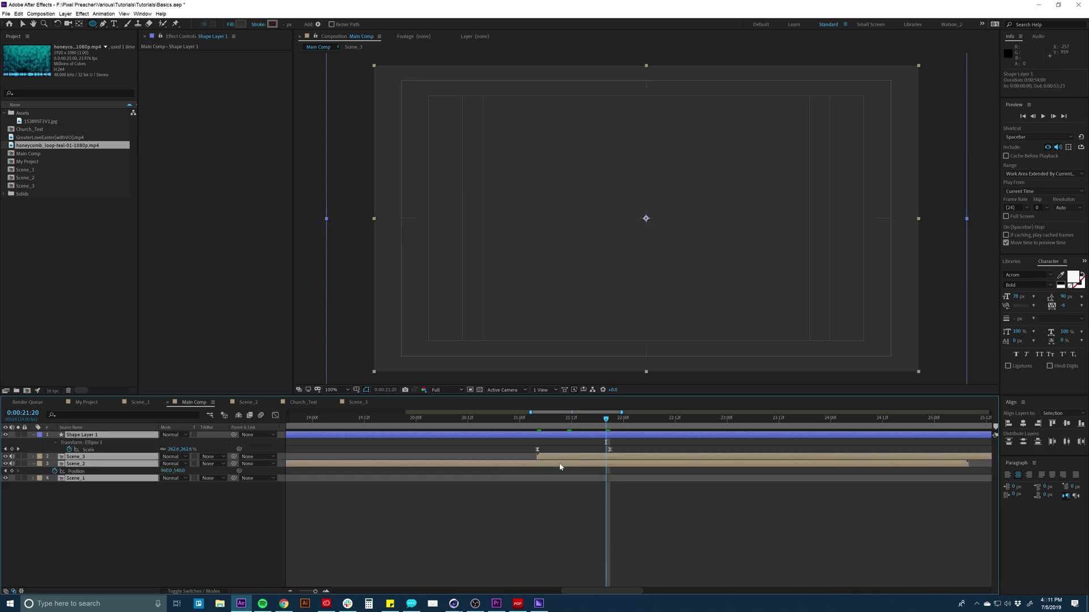
key("ctrl+shift+a")
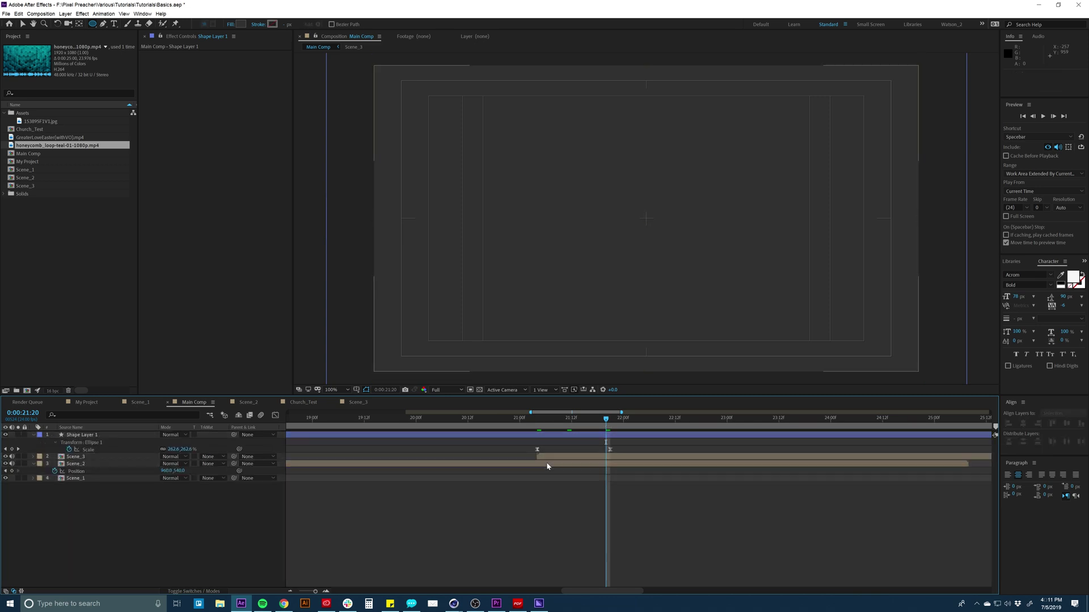
key("j")
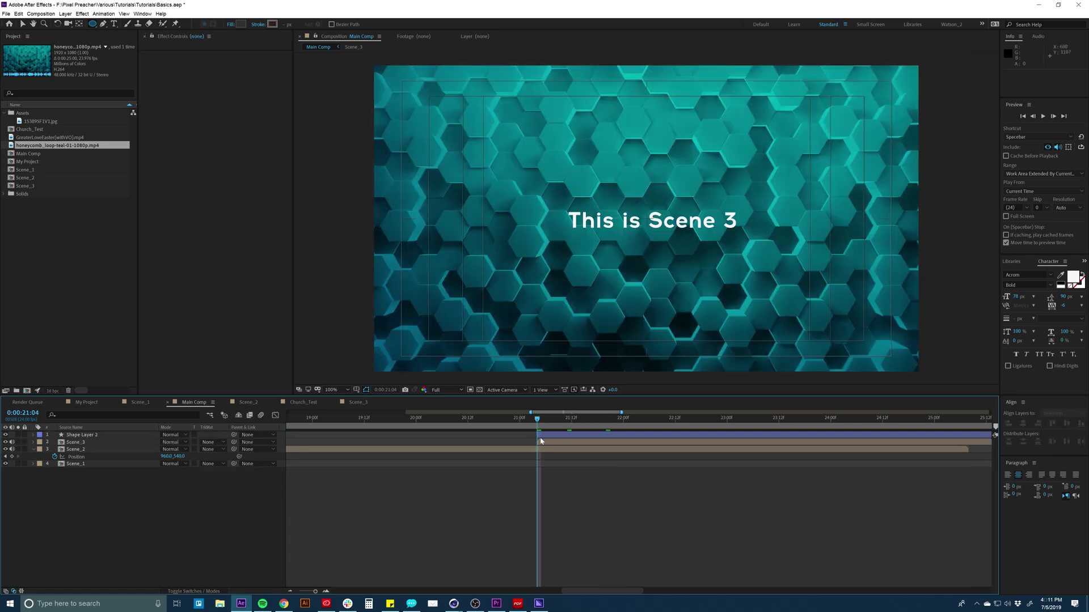
left_click(540, 441)
left_click(73, 436)
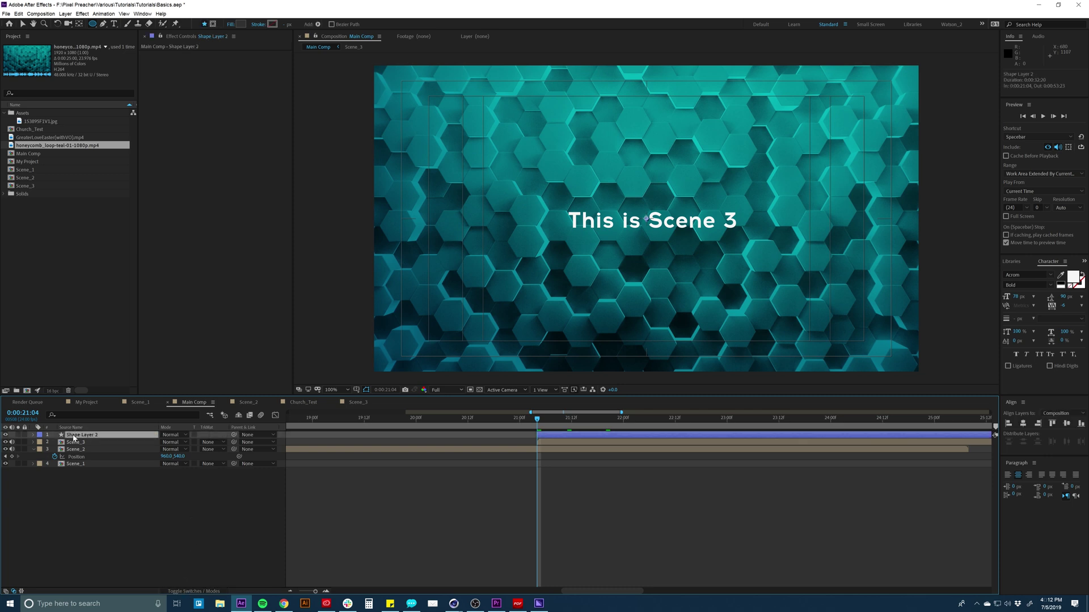
Move the current time to 0:00:21:08 and set Scene_3's track matte to Alpha Matte "Shape Layer 2"
mouse_move(537, 420)
left_mouse_down()
mouse_move(566, 422)
mouse_move(555, 422)
left_mouse_up()
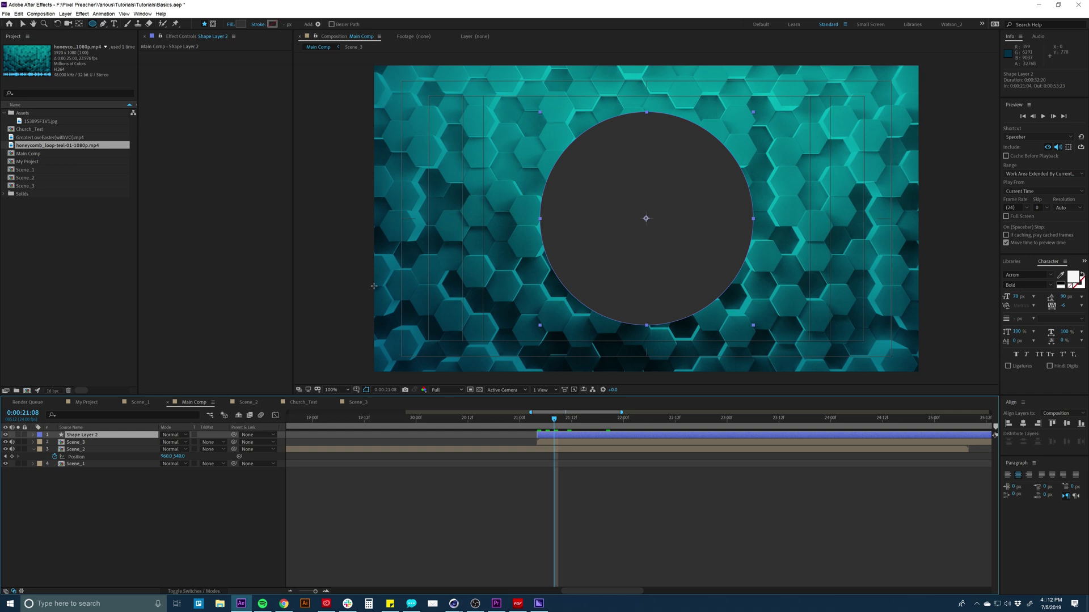
left_click(112, 445)
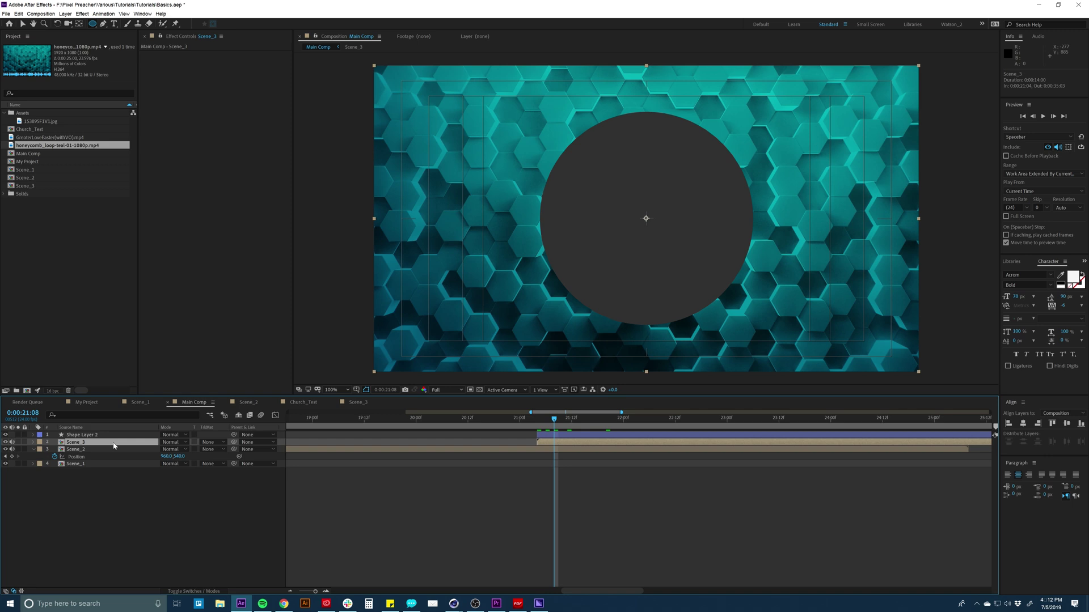
left_click(211, 443)
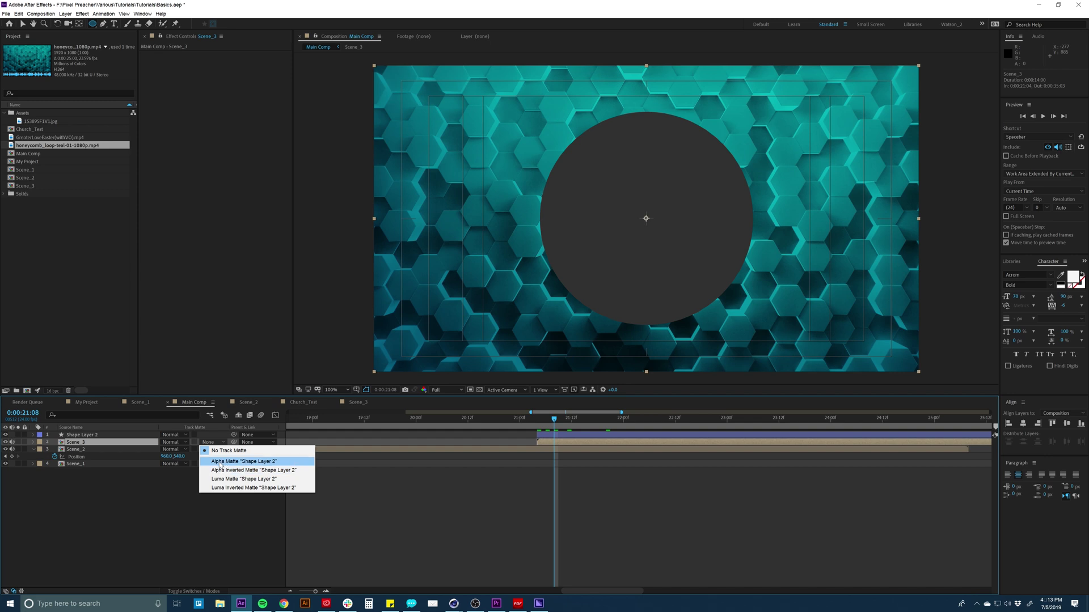
left_click(220, 463)
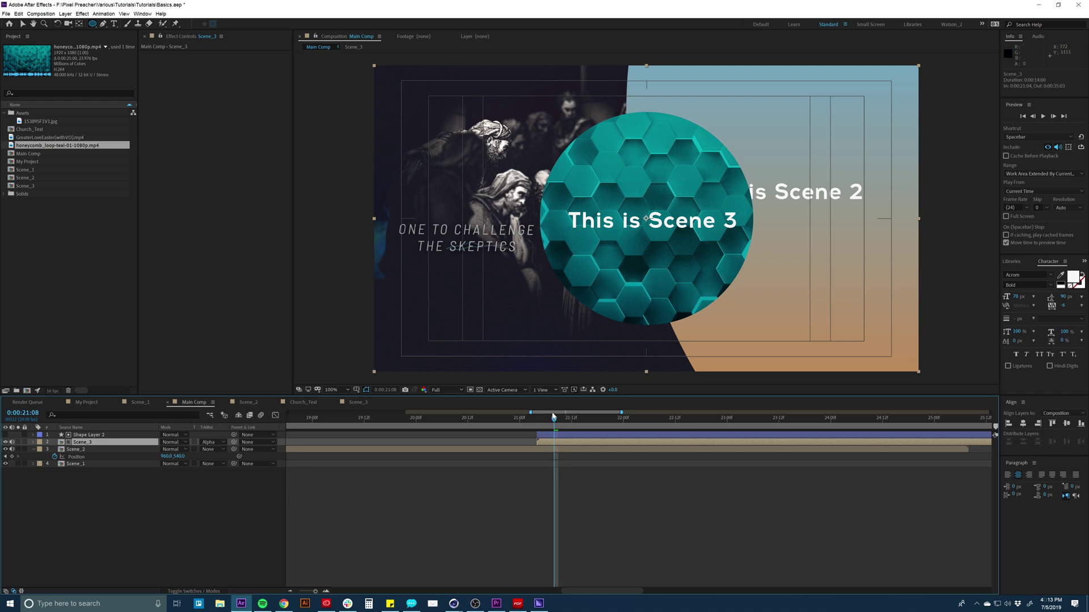
mouse_move(554, 417)
left_mouse_down()
mouse_move(566, 419)
mouse_move(546, 424)
mouse_move(585, 420)
mouse_move(555, 421)
left_mouse_up()
Try Alpha Inverted Matte "Shape Layer 2" on Scene_3, and return to the normal Alpha Matte while scrubbing the transition
left_click(212, 442)
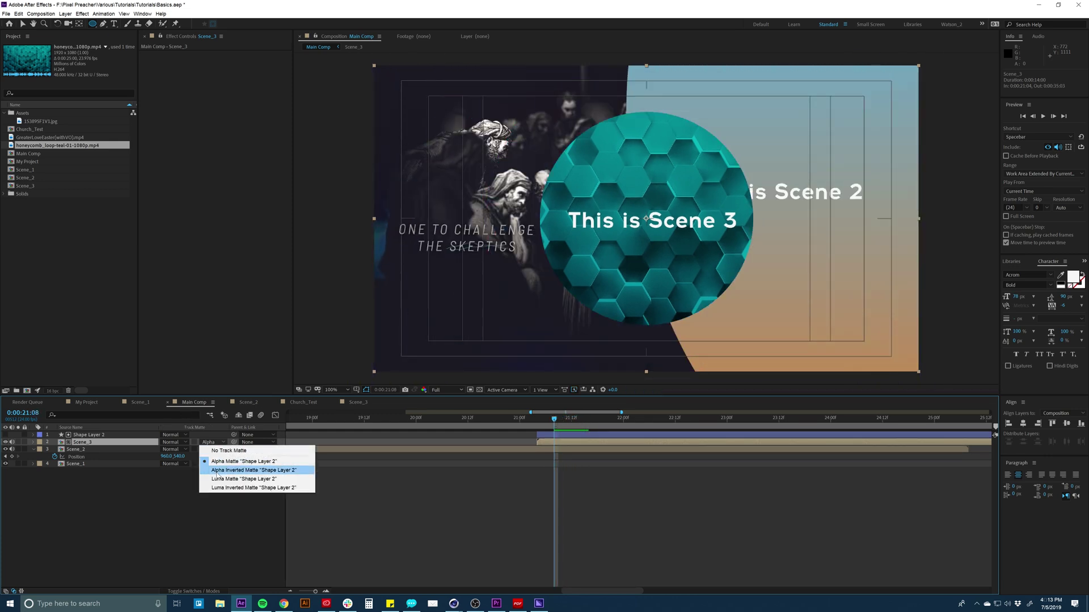
left_click(217, 471)
mouse_move(554, 421)
left_mouse_down()
mouse_move(580, 420)
mouse_move(543, 421)
mouse_move(559, 421)
left_mouse_up()
left_click(212, 442)
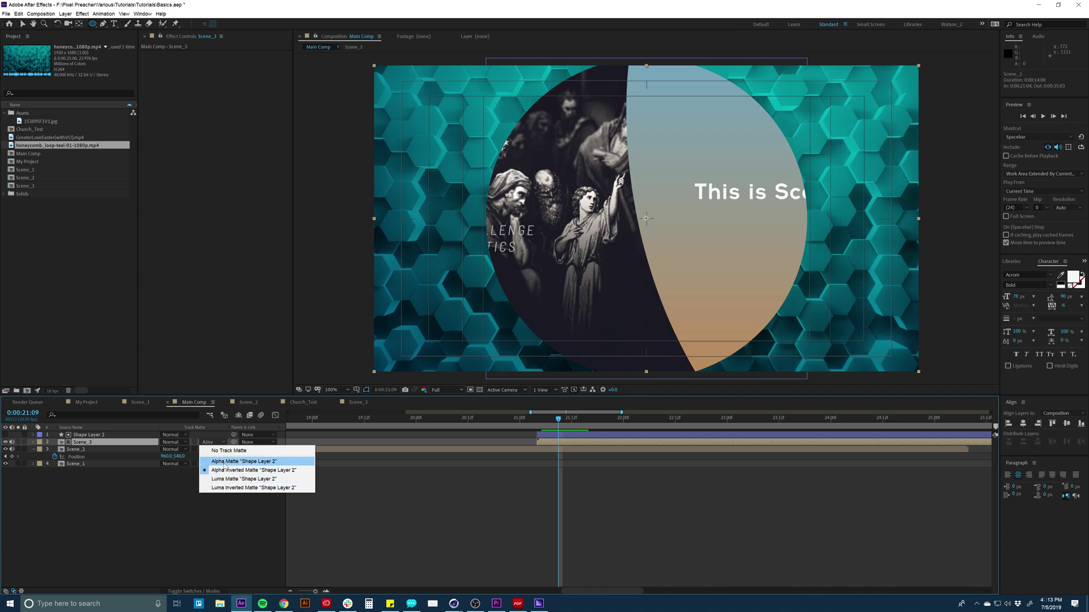
left_click(232, 461)
left_click_drag(535, 416, 563, 420)
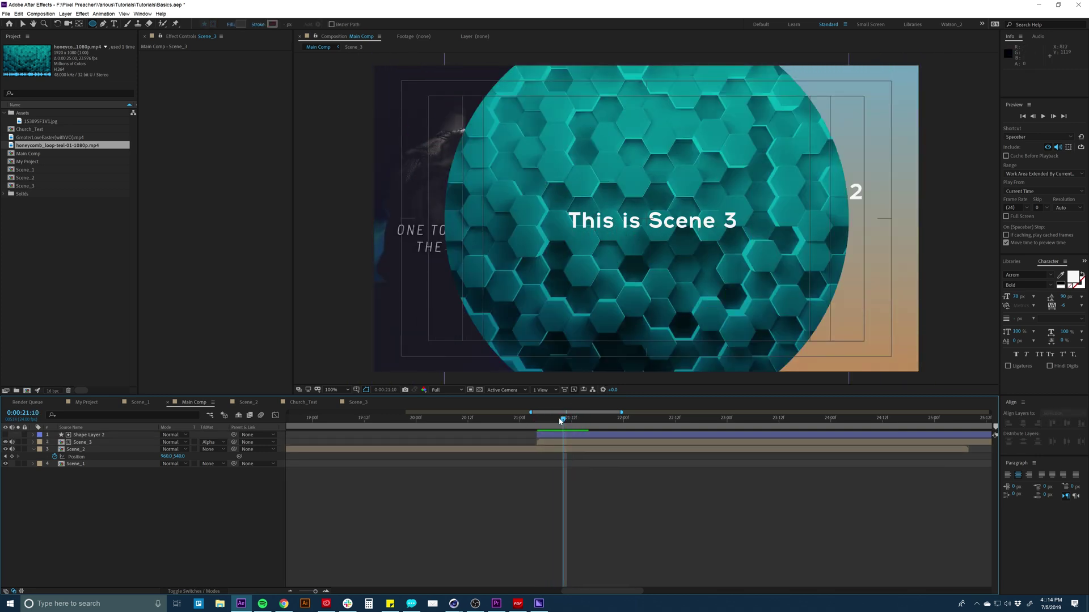
Move the current time to 0:00:01:01, open the Scene_1 composition and select its announcement text layer
key("semicolon")
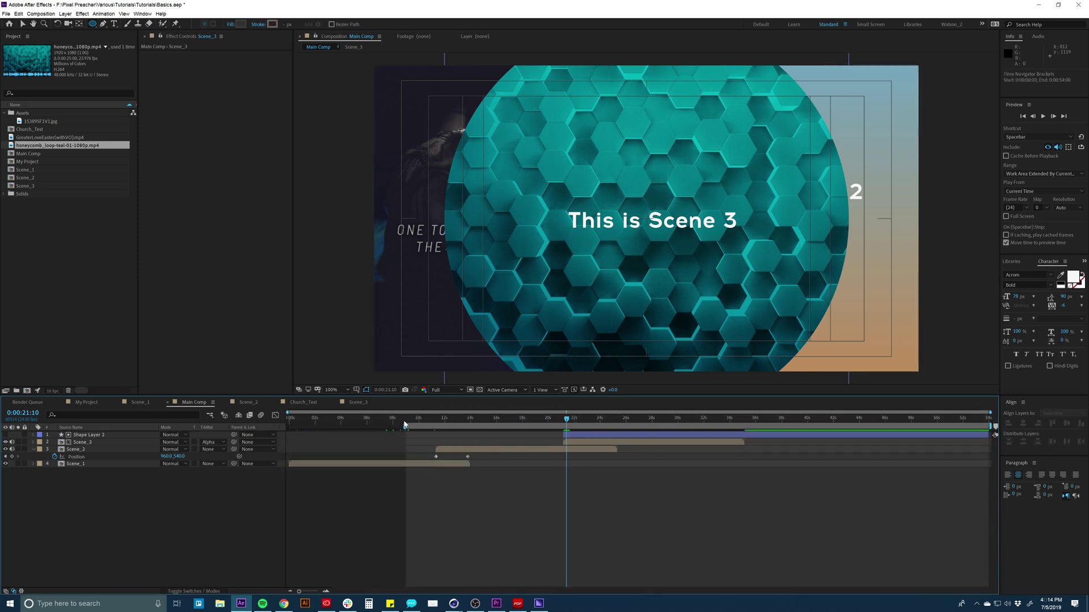
left_click_drag(404, 423, 302, 421)
left_click(337, 464)
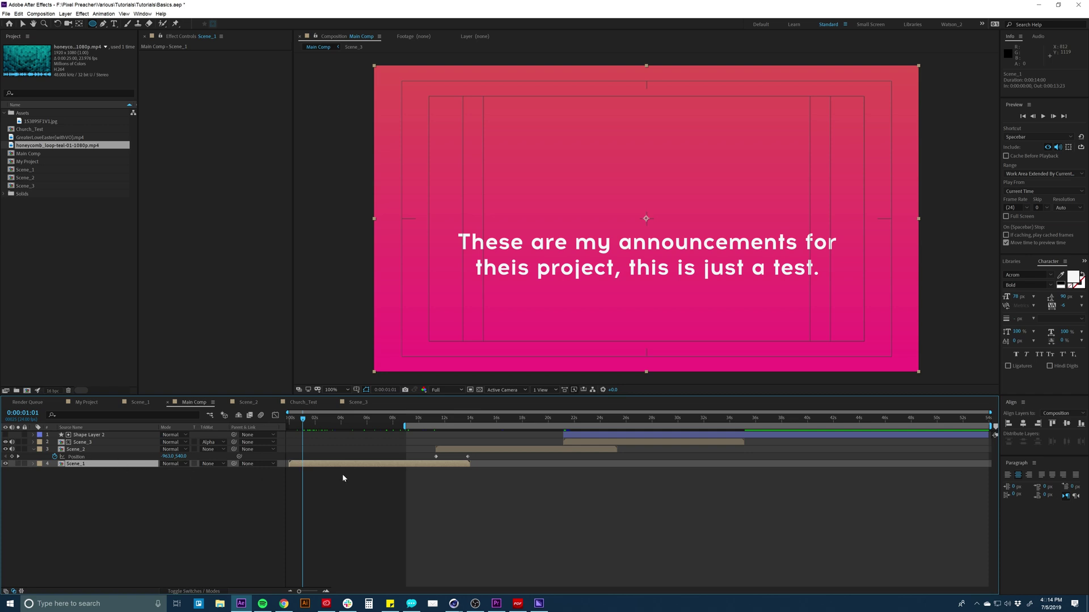
double_click(341, 463)
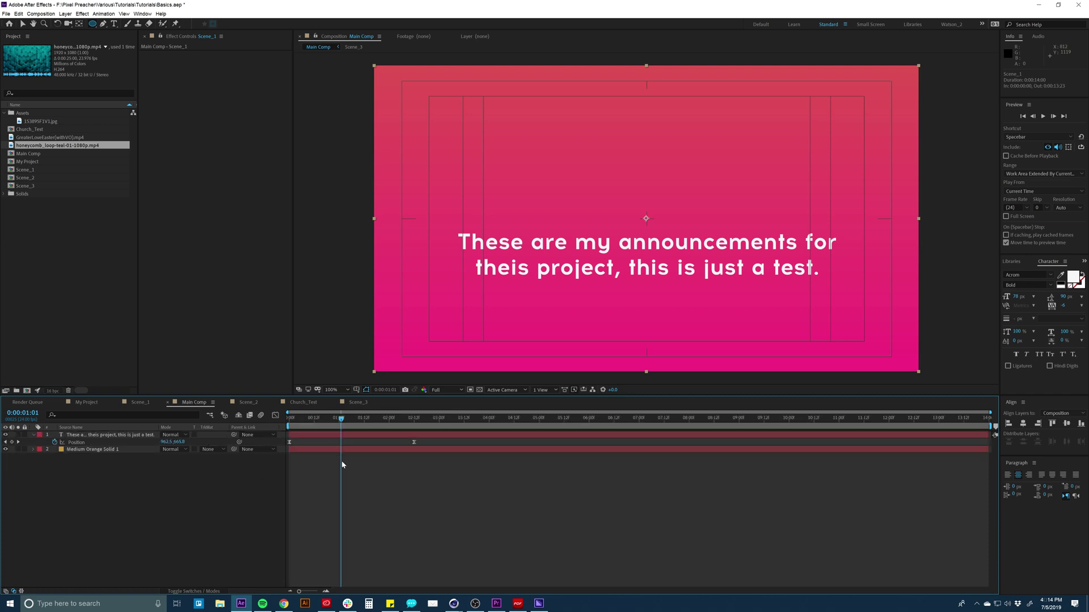
left_click(359, 434)
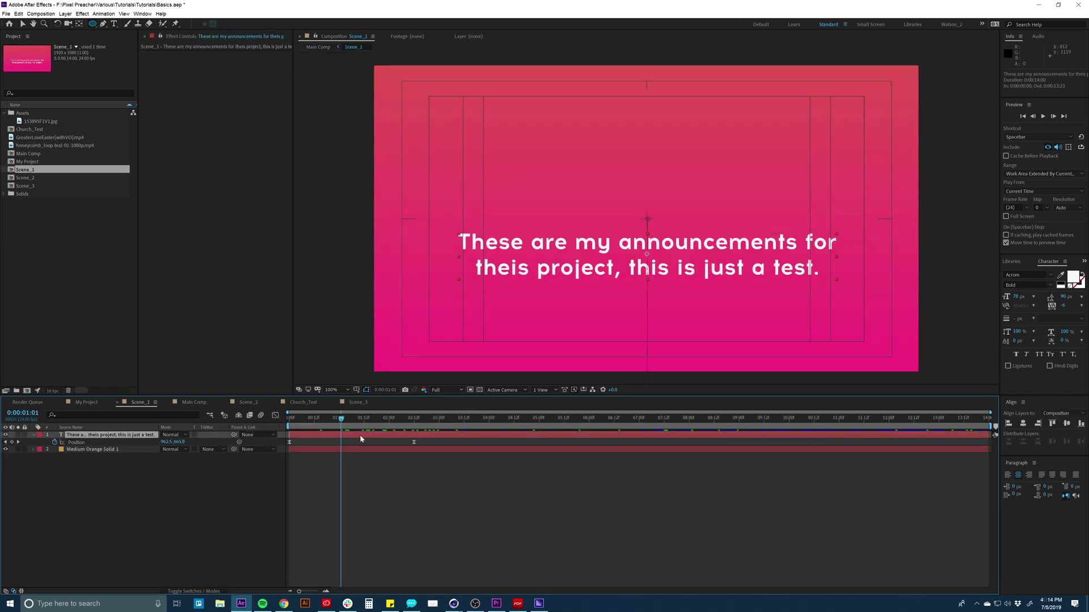
Show the layer switches, enable motion blur for the text layer and the composition, and scrub to 0:00:00:16
left_click(191, 592)
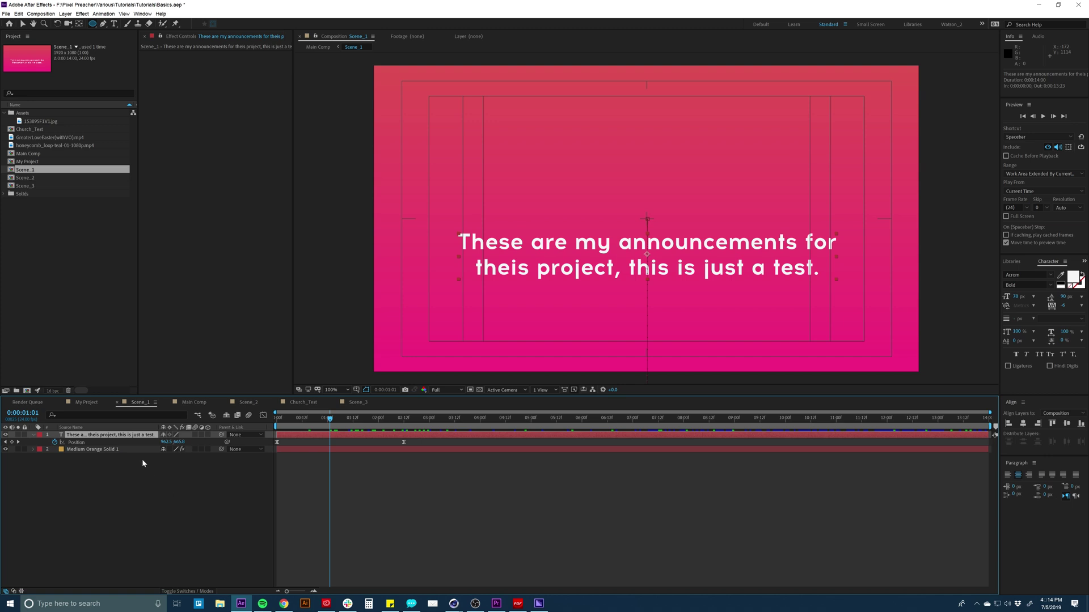
left_click(201, 435)
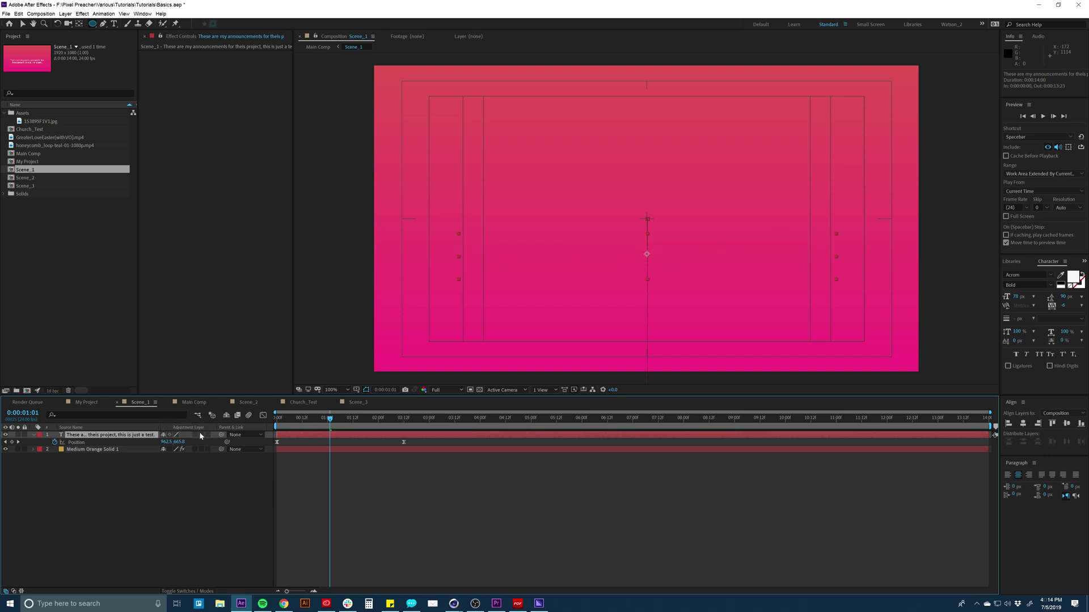
left_click(201, 435)
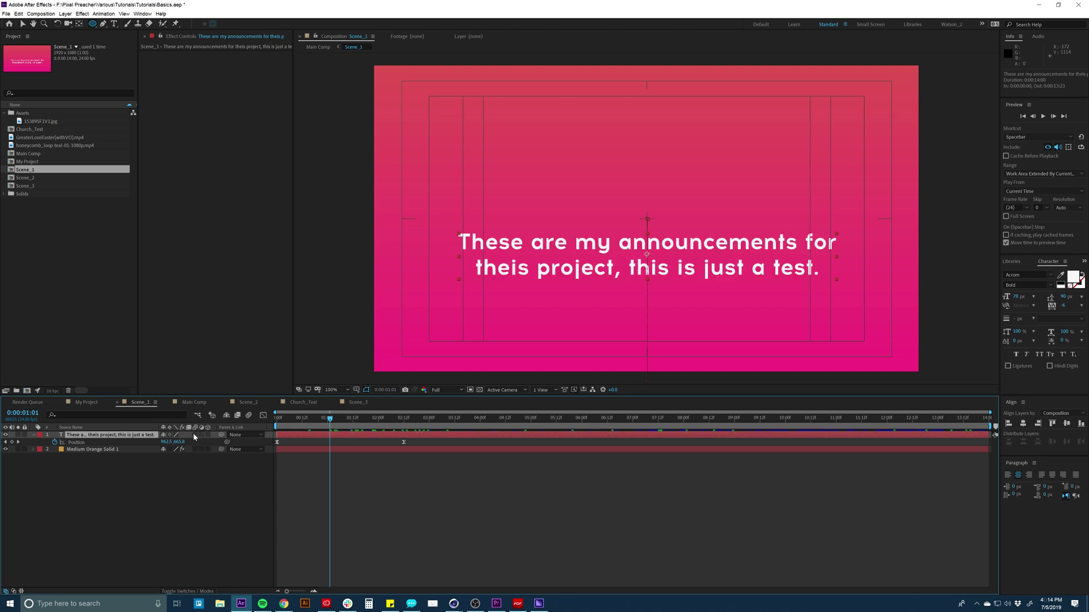
left_click(193, 435)
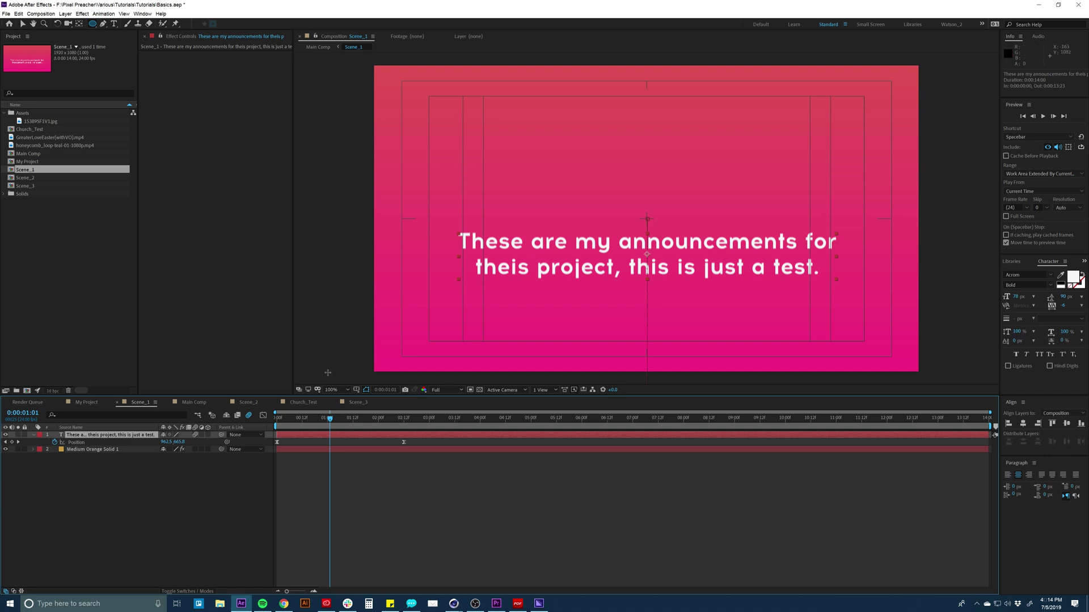
mouse_move(321, 422)
left_mouse_down()
mouse_move(289, 420)
mouse_move(312, 414)
left_mouse_up()
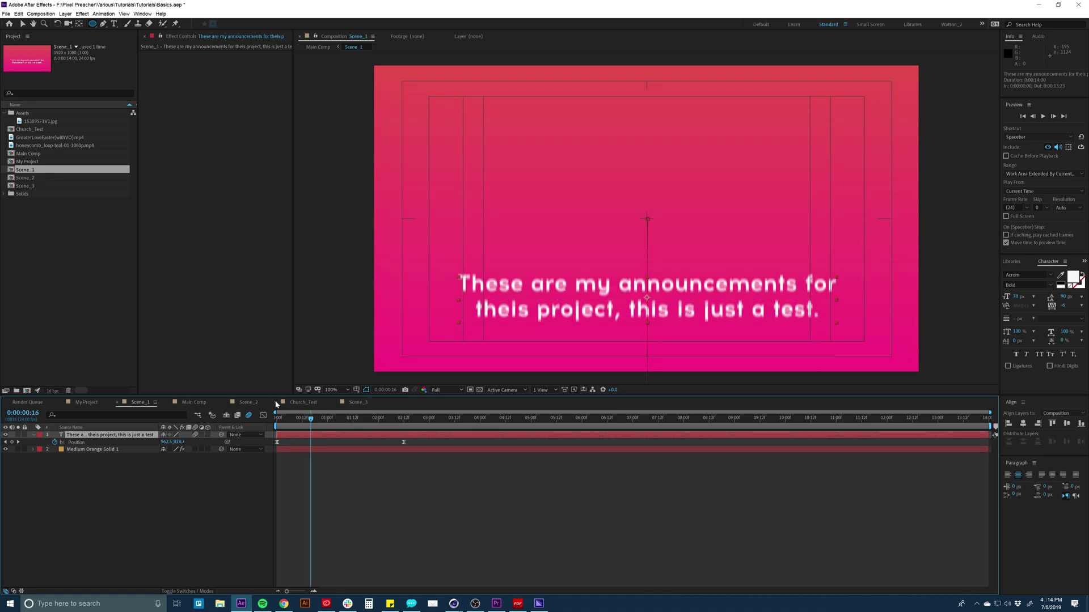
Compare the moving text with composition motion blur off and on, and preview Scene_1's animation
left_click(248, 415)
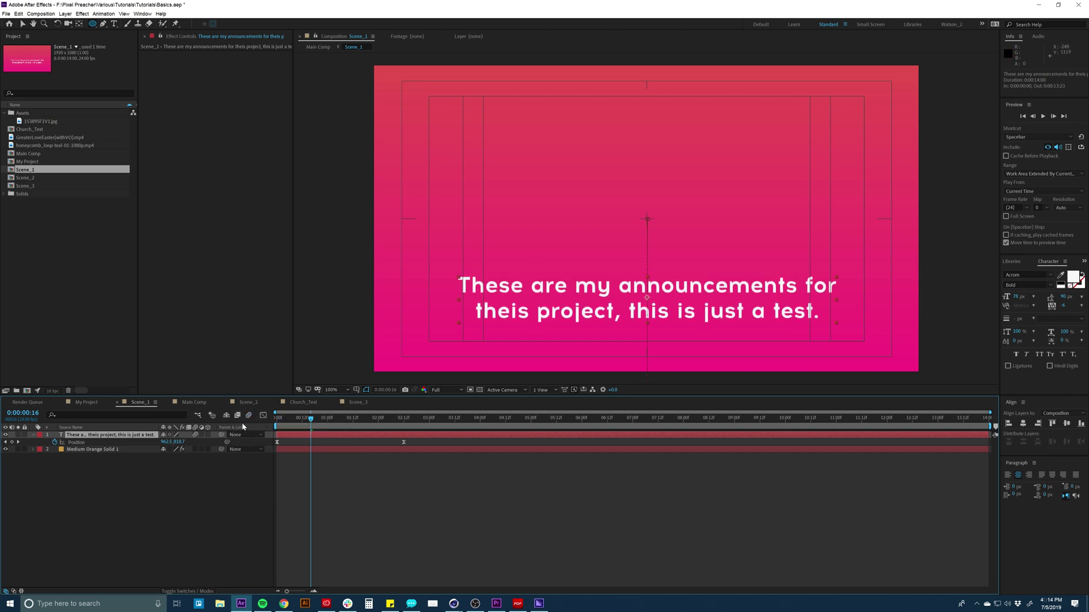
left_click(247, 415)
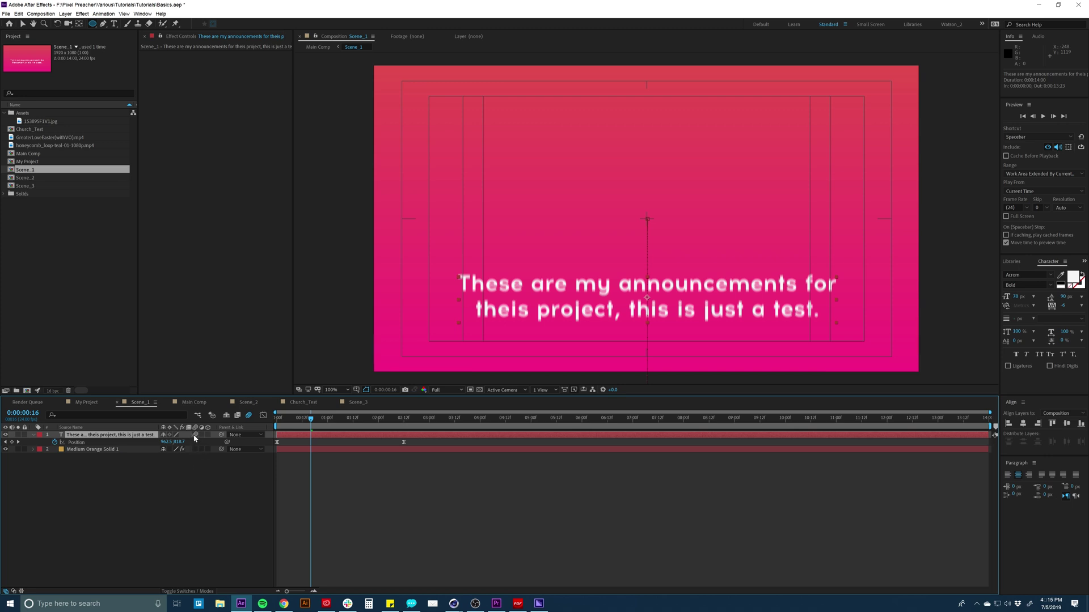
left_click(345, 465)
key("space")
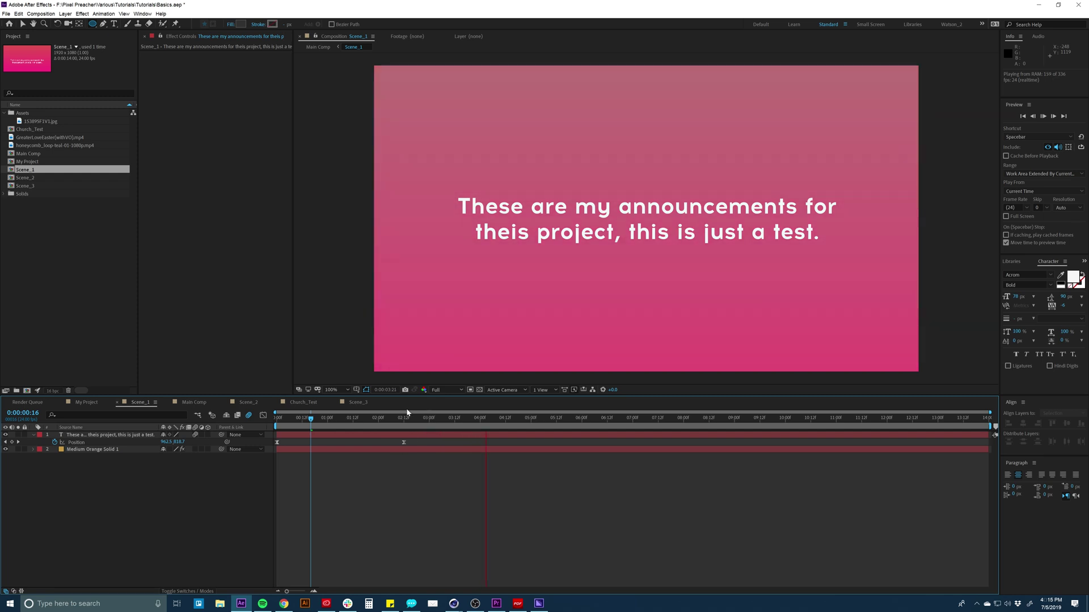
mouse_move(332, 420)
left_mouse_down()
mouse_move(300, 425)
mouse_move(322, 425)
left_mouse_up()
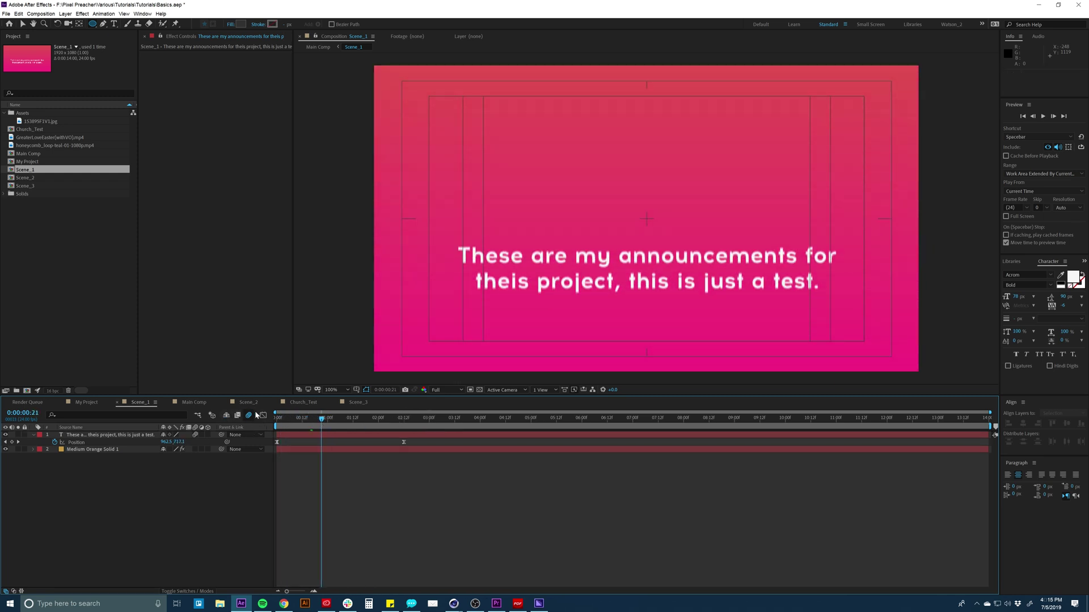
left_click_drag(321, 420, 311, 423)
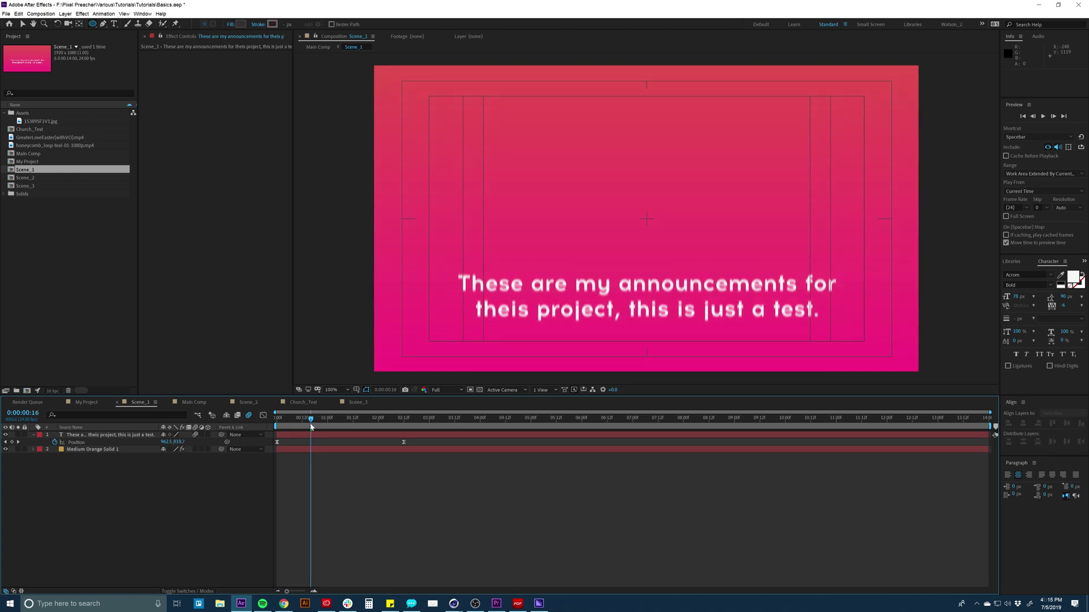
Mark the text layer as shy and try hiding and showing shy layers in the timeline
left_click(141, 435)
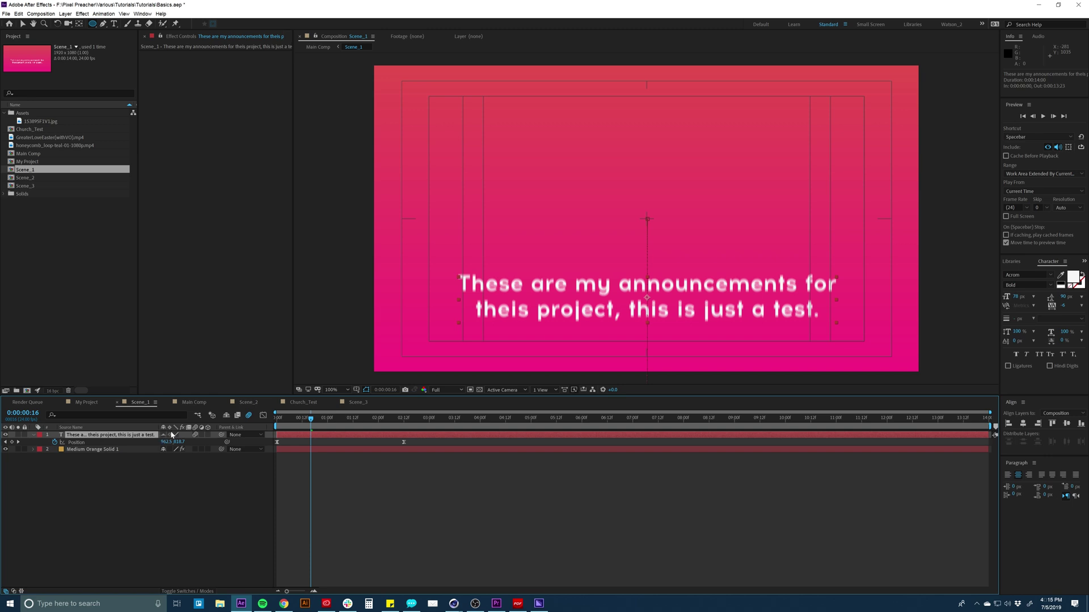
left_click(226, 416)
left_click(225, 417)
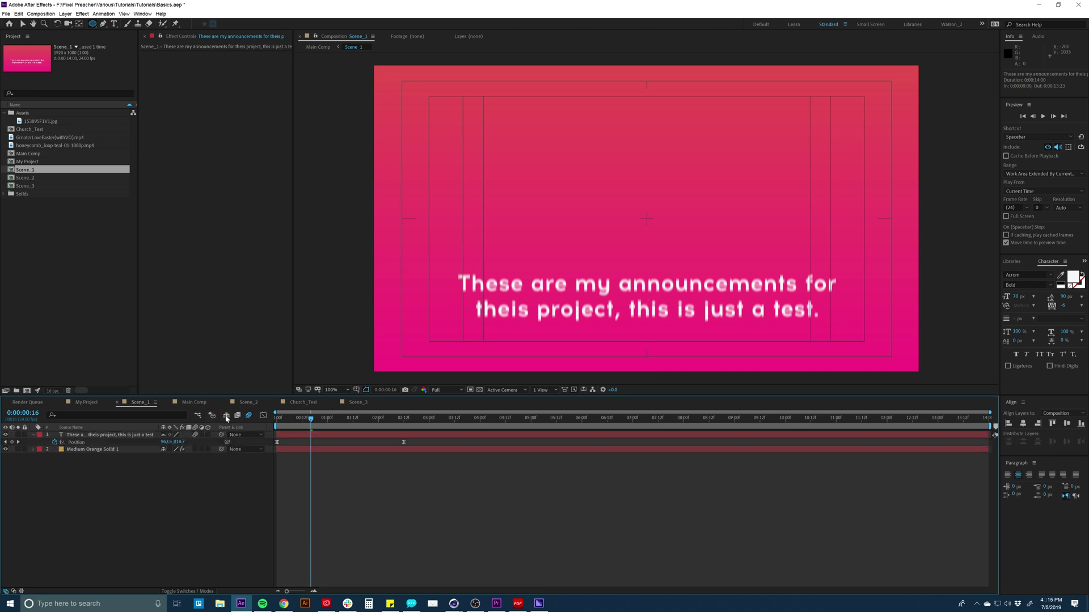
left_click(226, 416)
left_click(226, 416)
left_click(226, 416)
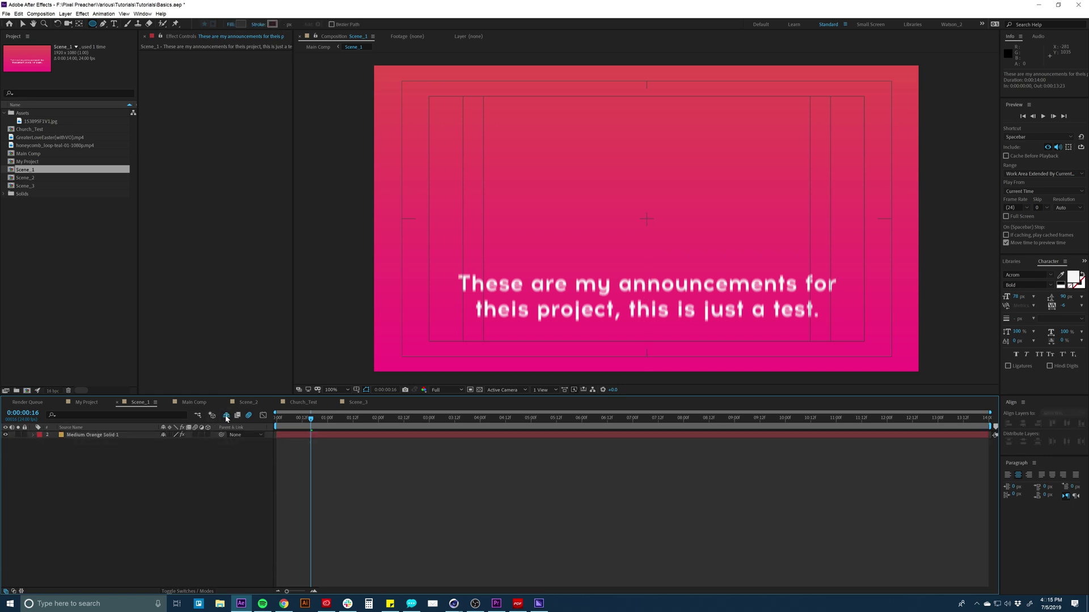
left_click(226, 416)
left_click(130, 435)
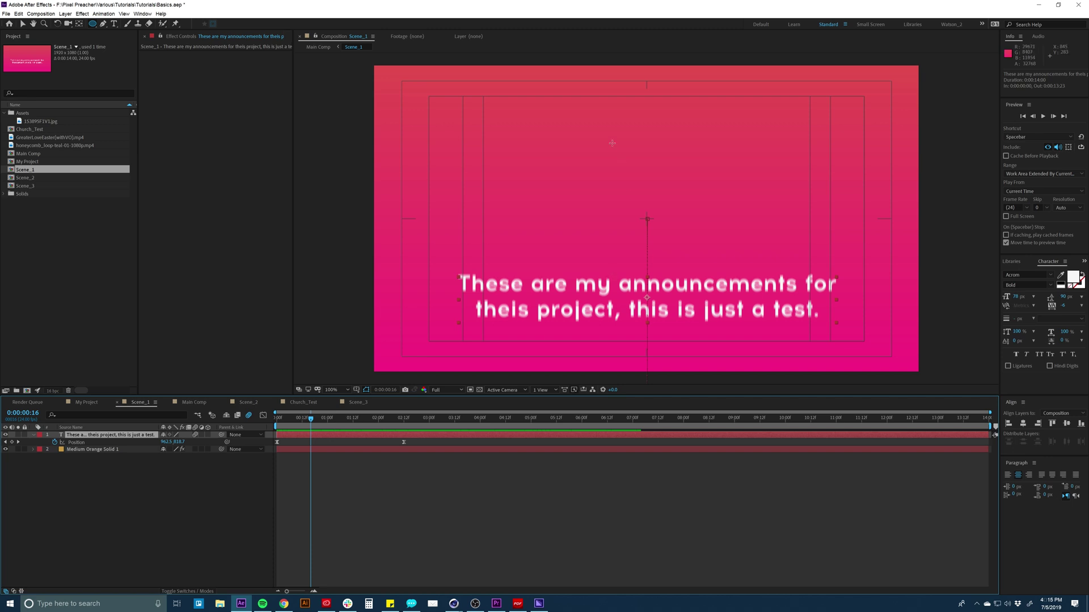
Return to Main Comp and import Believe_AllIn_Music.wav from the Bumper (Footage) folder of the All_In_Plus project
left_click_drag(391, 424, 406, 422)
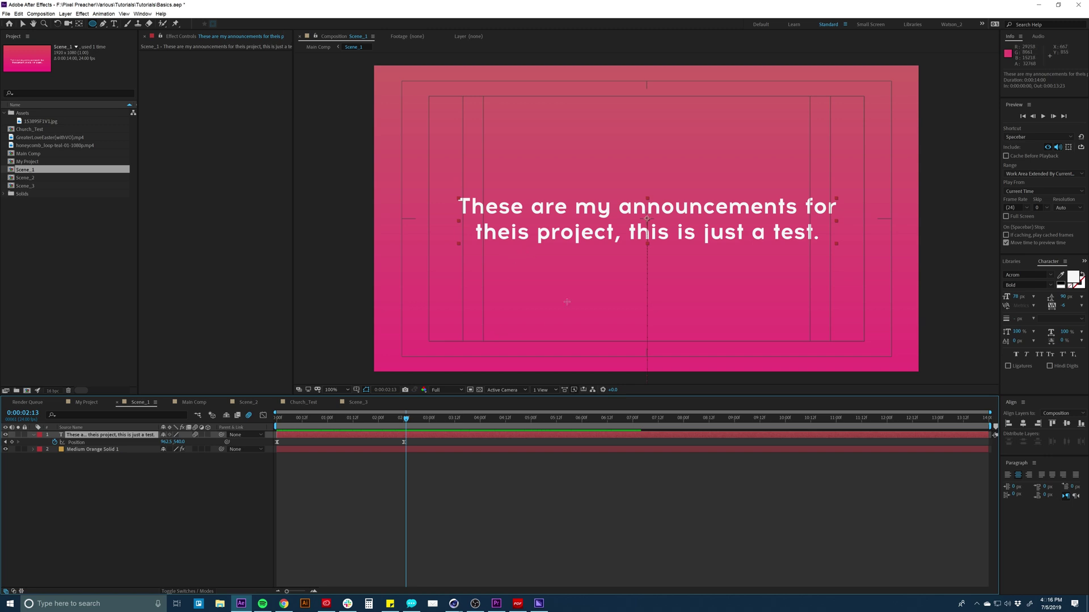
left_click(193, 402)
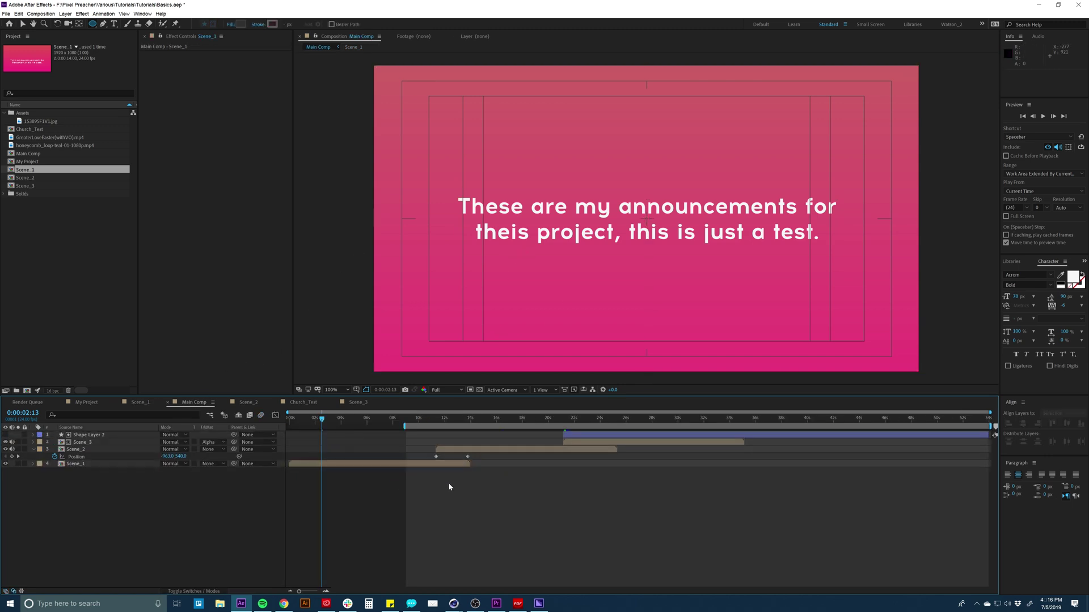
left_click(34, 213)
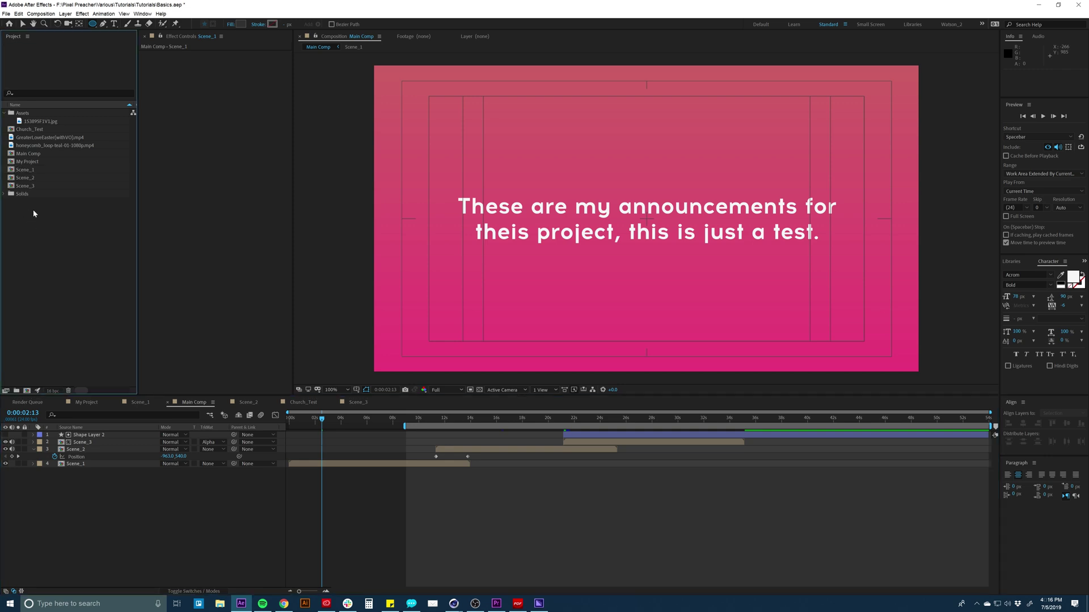
double_click(43, 250)
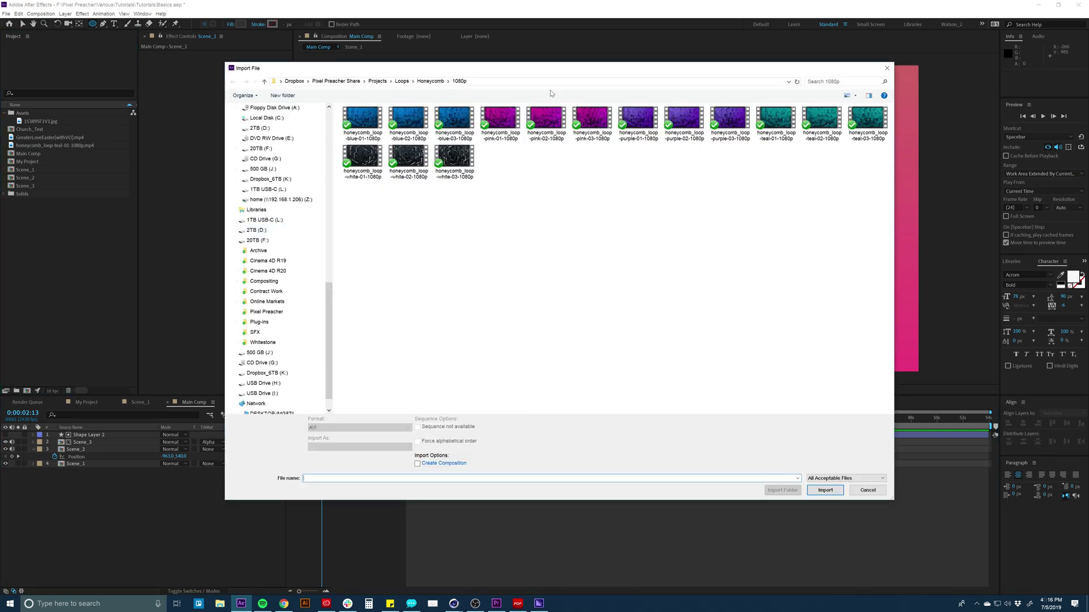
left_click_drag(570, 79, 593, 84)
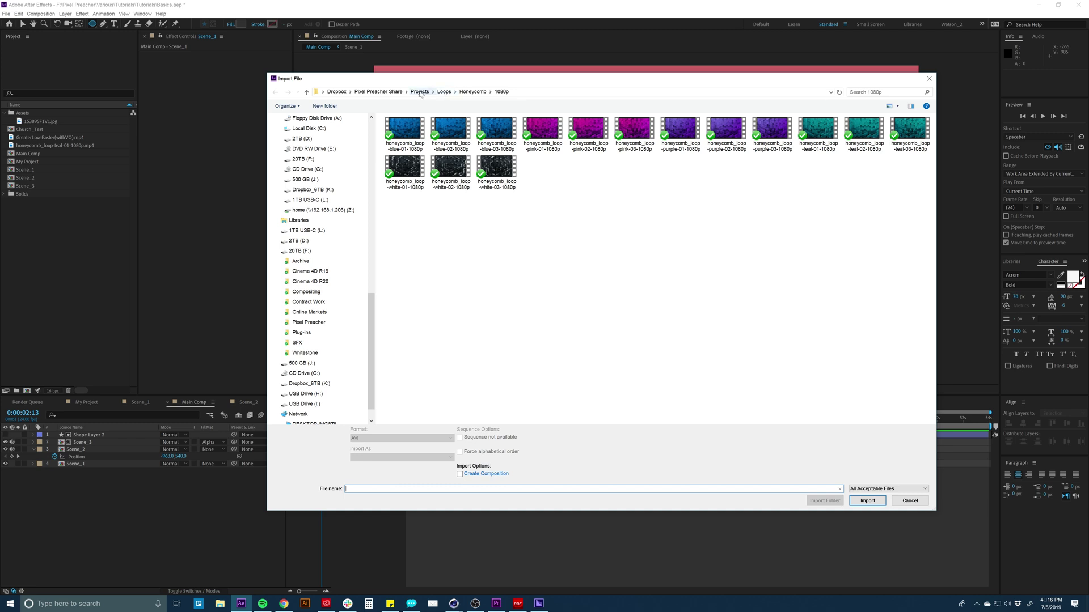
left_click(420, 92)
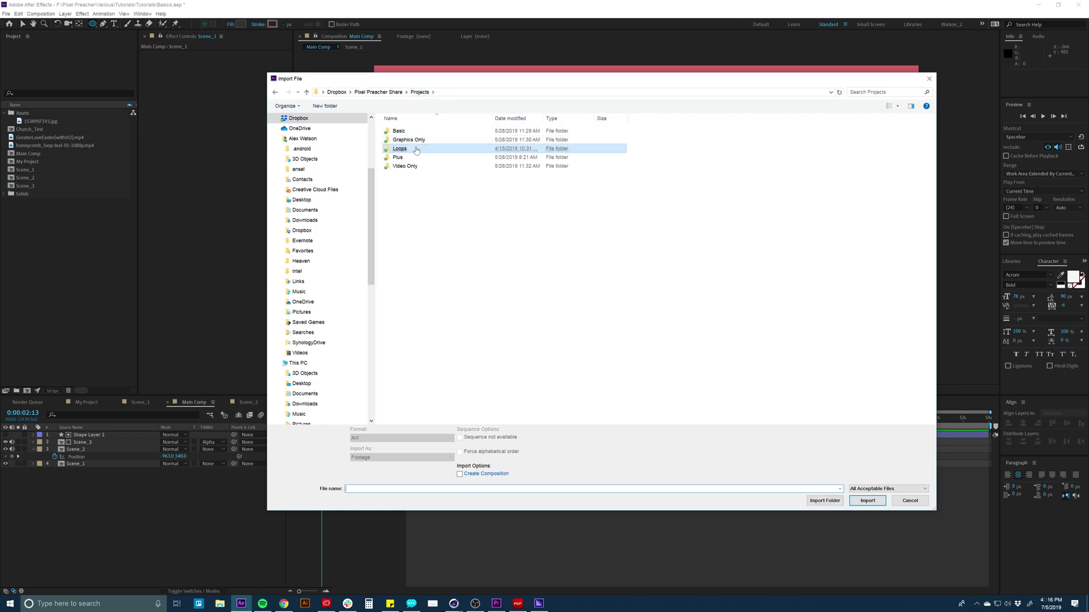
double_click(402, 159)
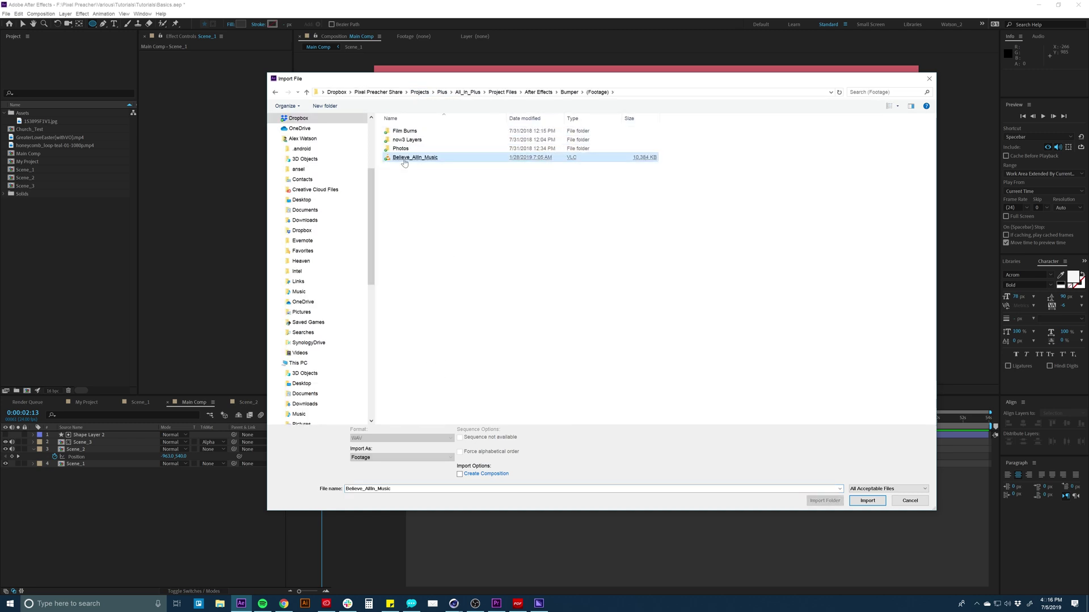
double_click(425, 158)
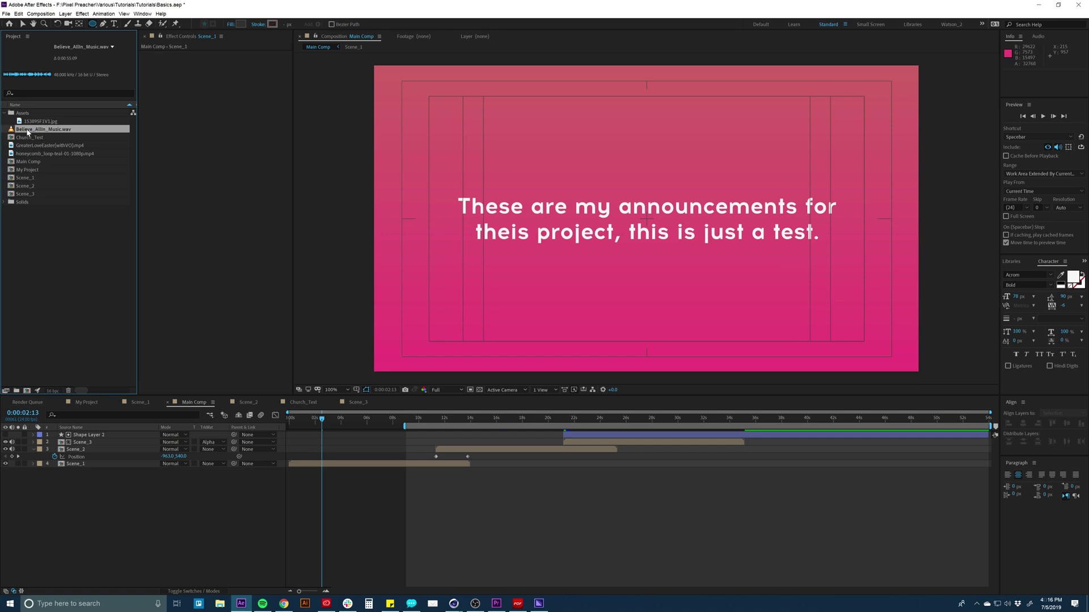
Add Believe_AllIn_Music.wav to the Main Comp timeline as a layer beneath Scene_1
left_click_drag(27, 132, 652, 461)
left_click(649, 472)
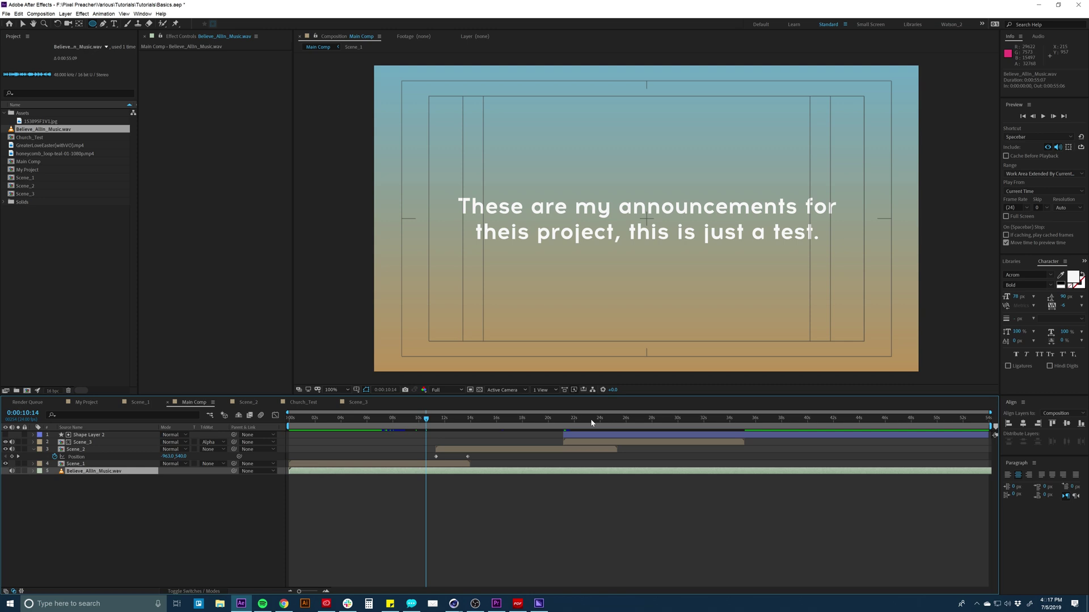
left_click(506, 493)
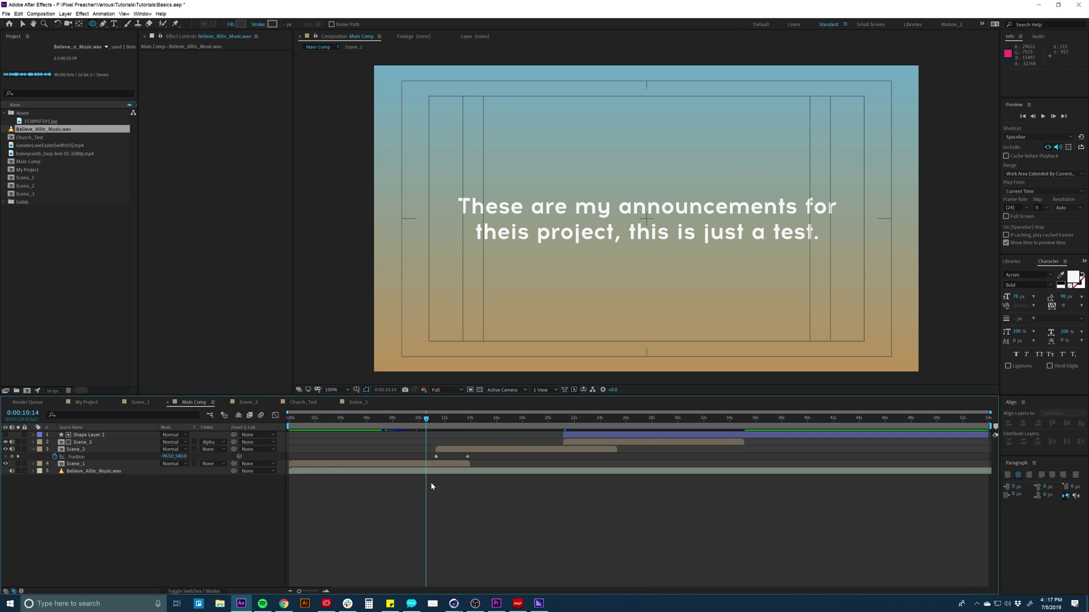
End Main Comp's work area where Scene_3 ends, at 0:00:35:03, and move the current time to 0:00:08:01
left_click(314, 418)
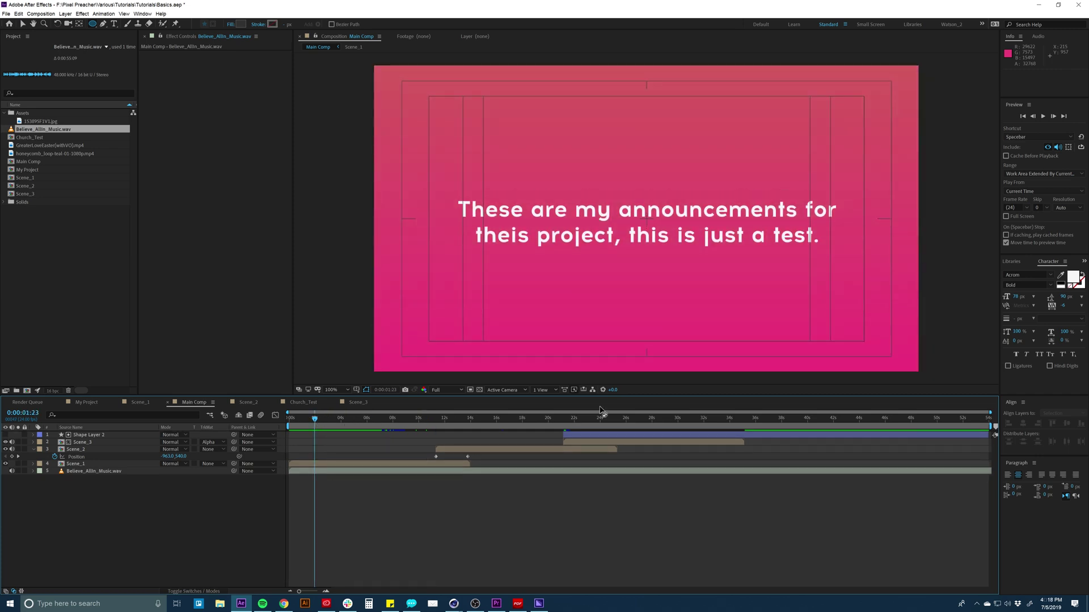
left_click(740, 418)
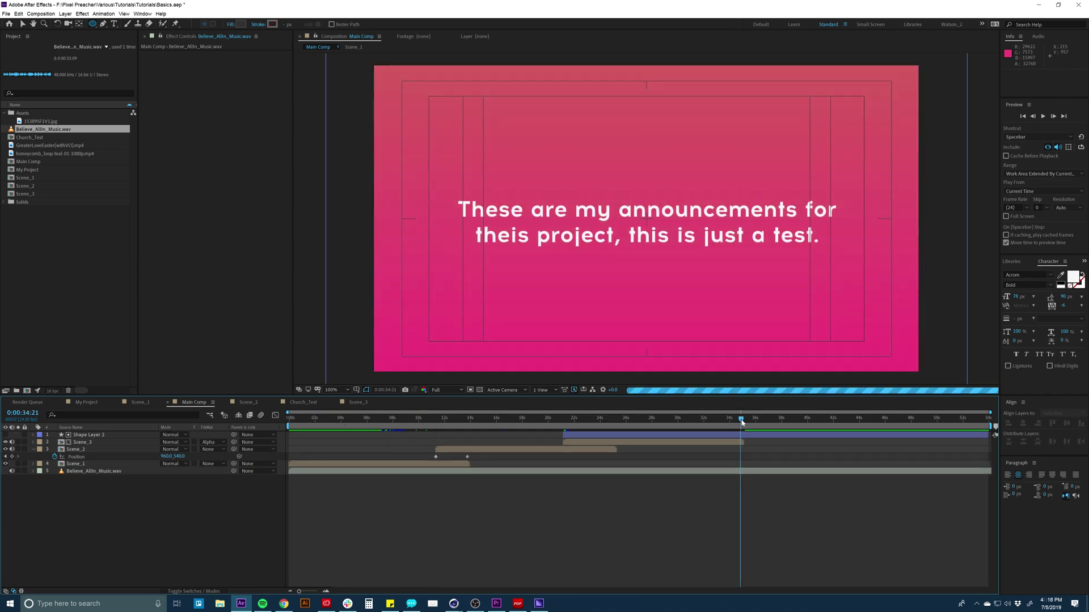
left_click_drag(295, 419, 743, 423)
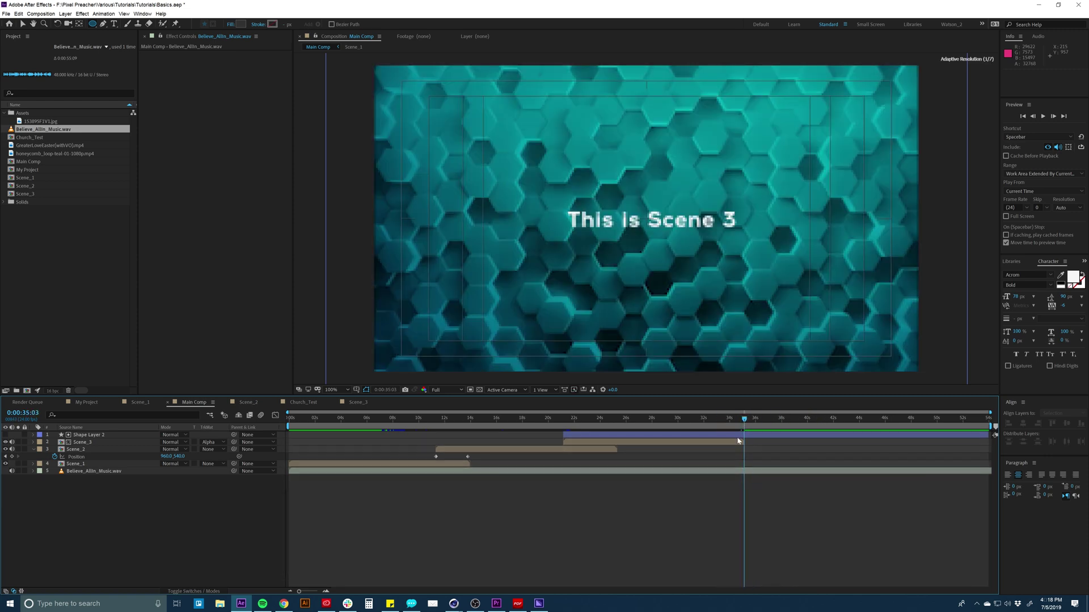
key("n")
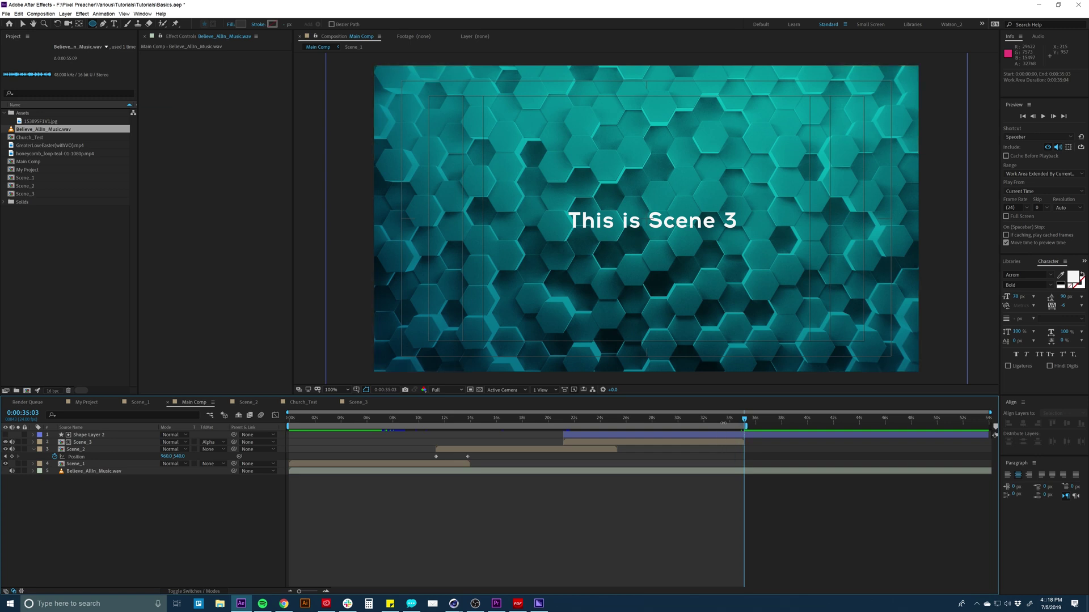
left_click_drag(719, 423, 393, 422)
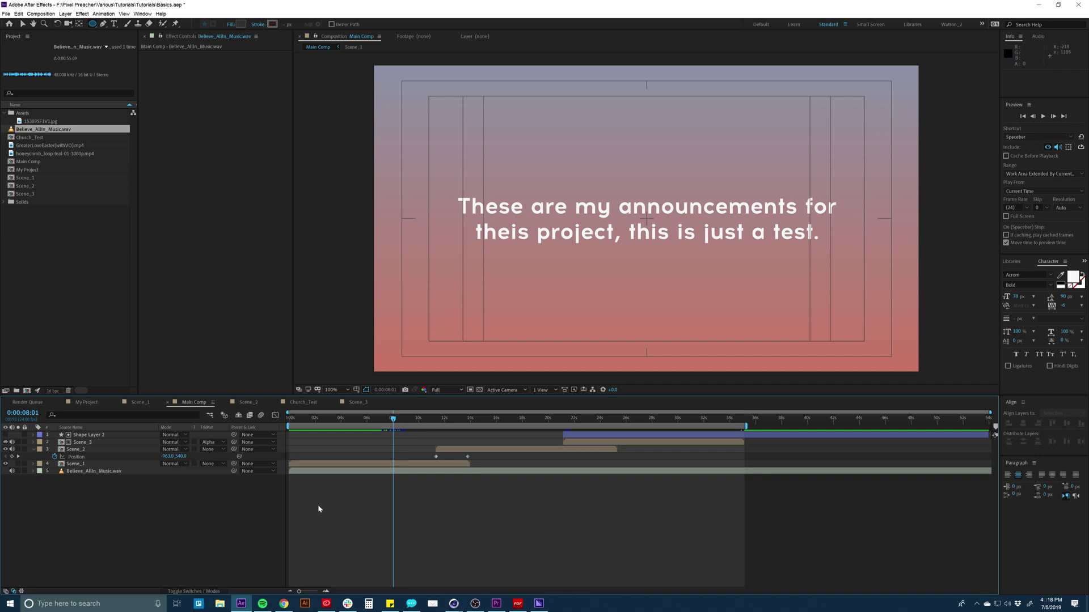
Add Main Comp to the render queue and confirm its render settings
left_click(41, 14)
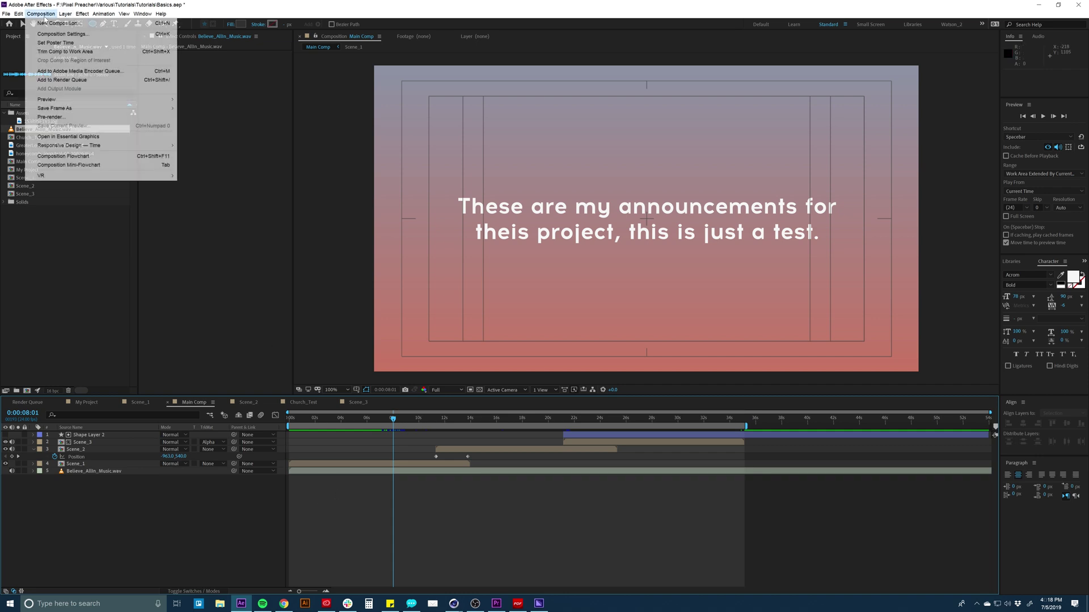
left_click(72, 81)
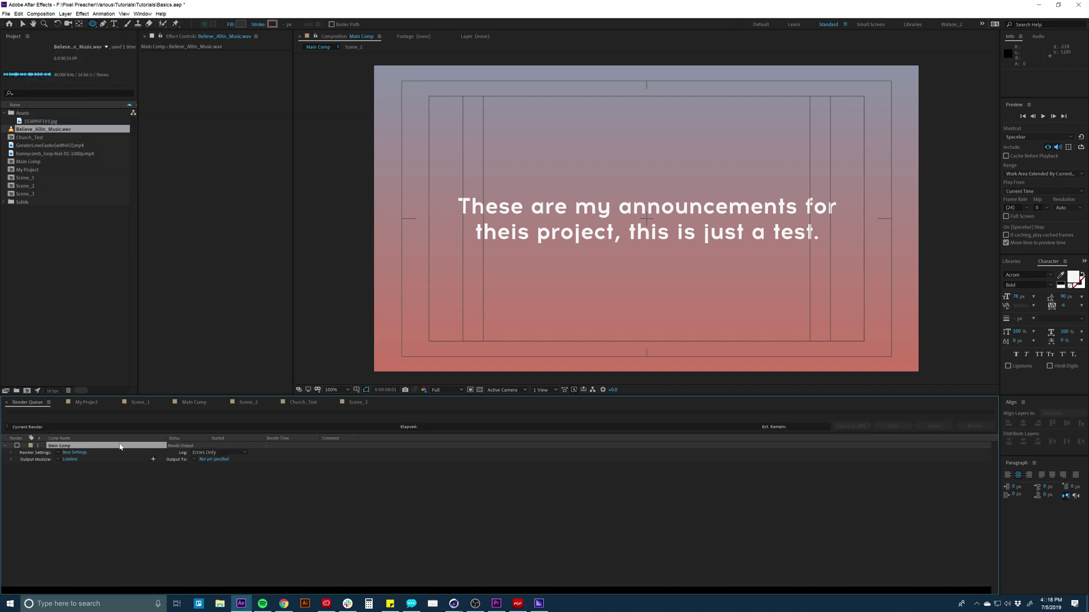
left_click(70, 453)
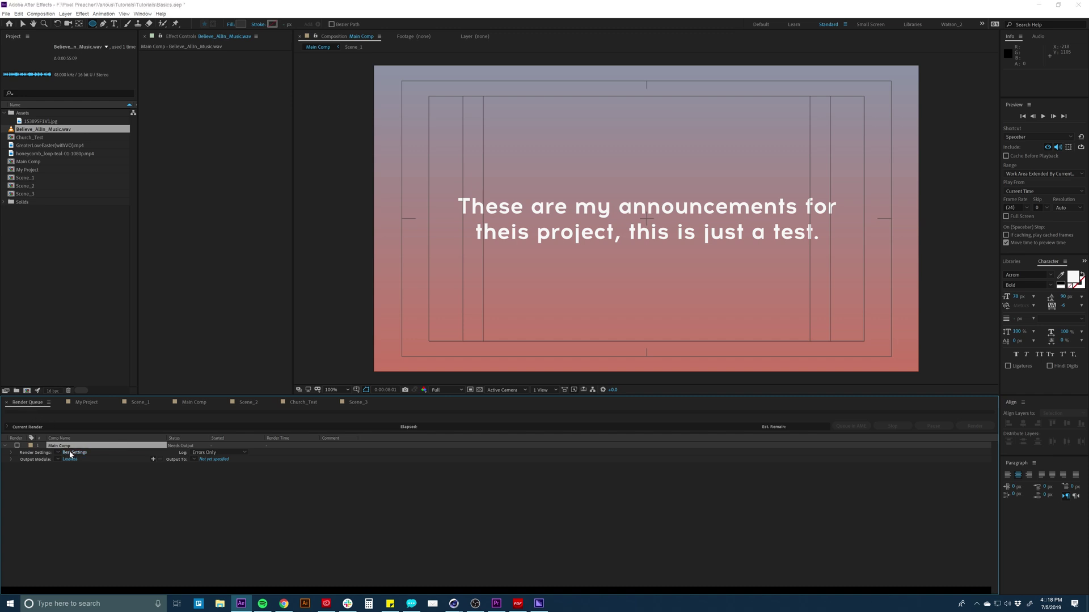
key("Return")
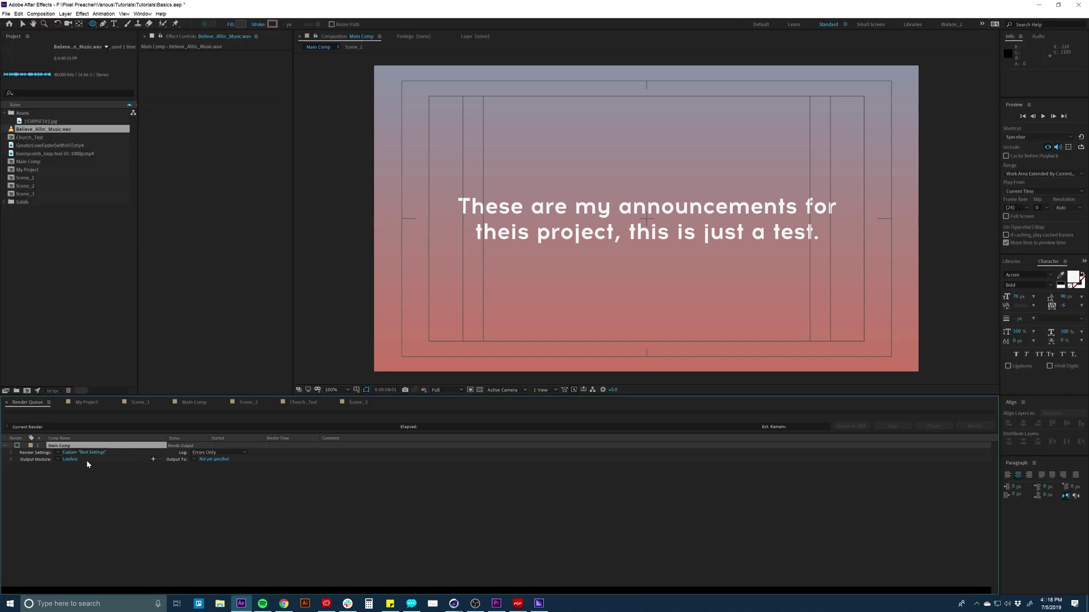
Open the output module settings for Main Comp and examine the AVI format options without changing them
left_click(72, 460)
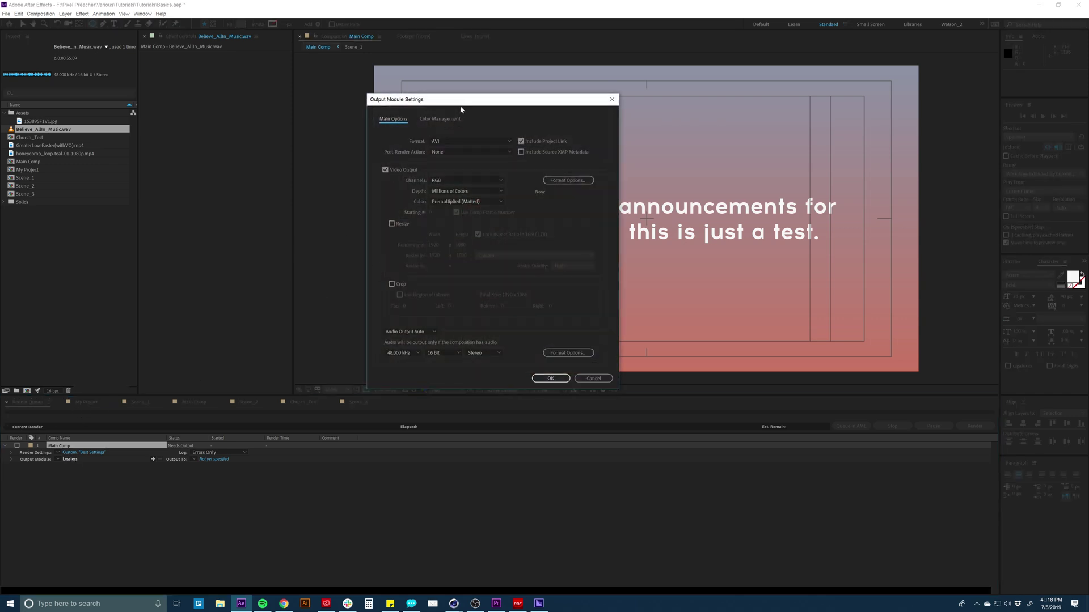
left_click_drag(461, 109, 523, 115)
left_click(618, 190)
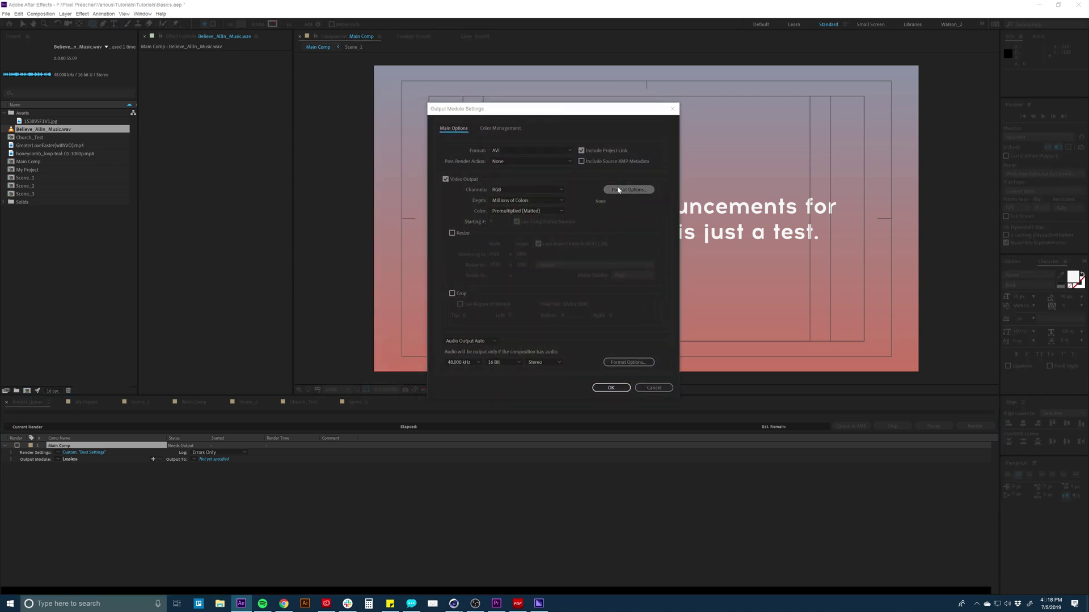
left_click(454, 158)
left_click(428, 156)
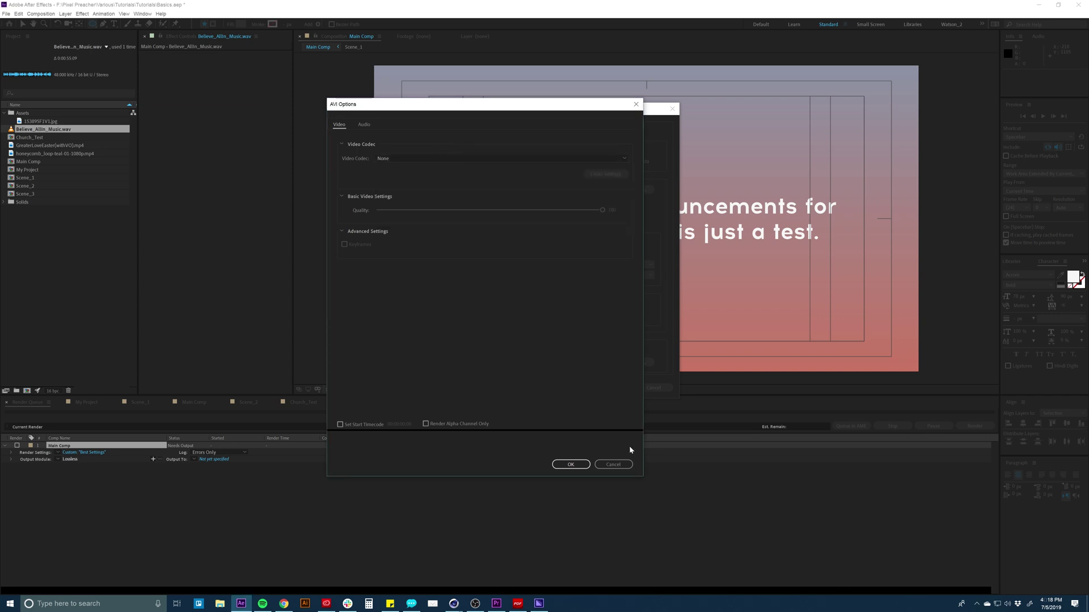
left_click(614, 465)
Try QuickTime as the output format, review its video codecs and cancel the output module changes
left_click(513, 150)
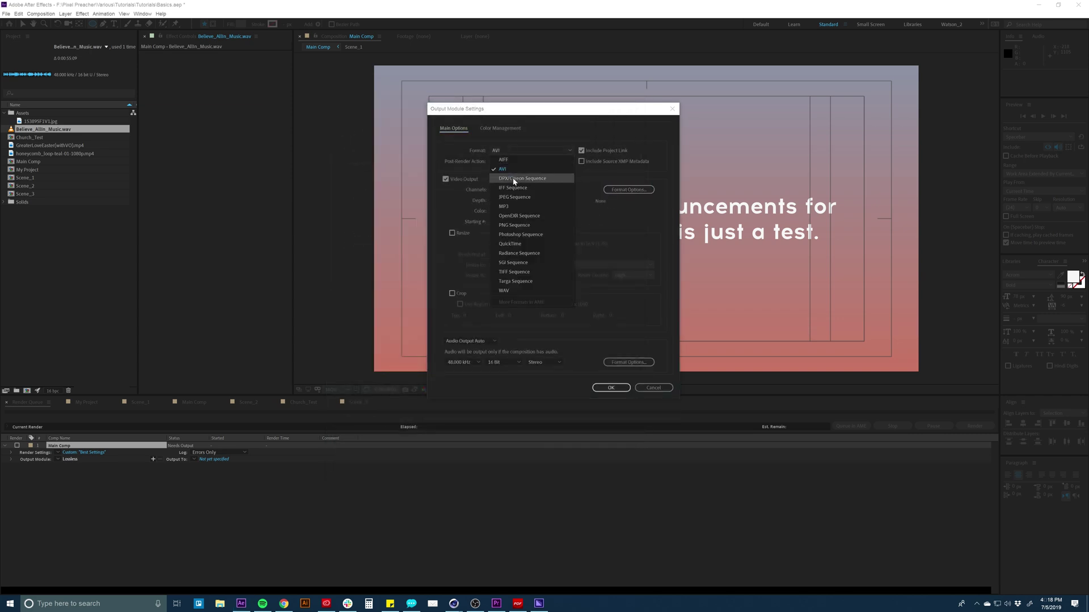
left_click(510, 244)
left_click(615, 190)
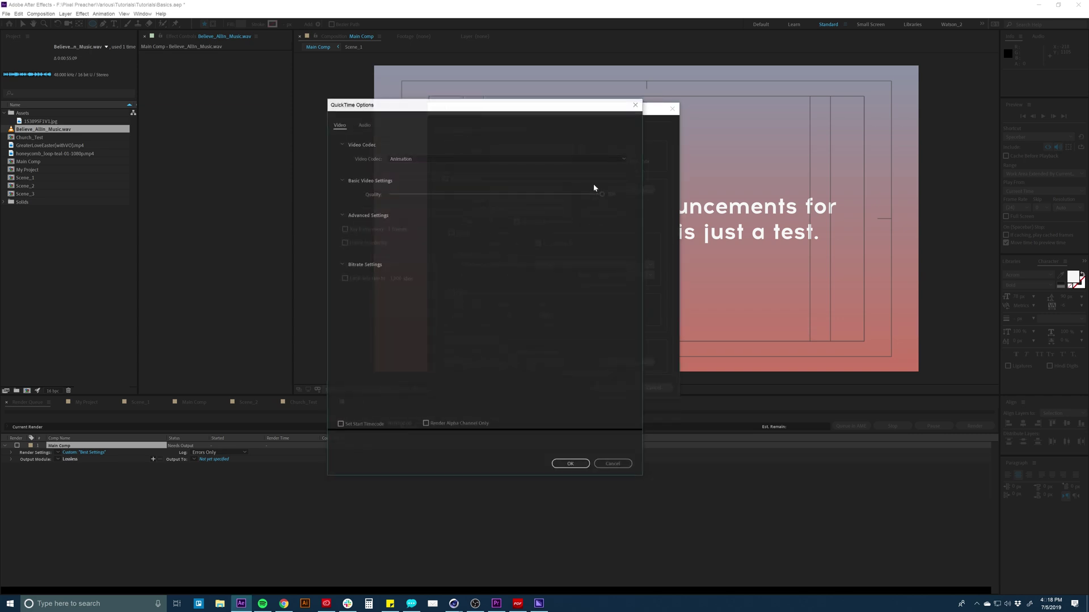
left_click(532, 157)
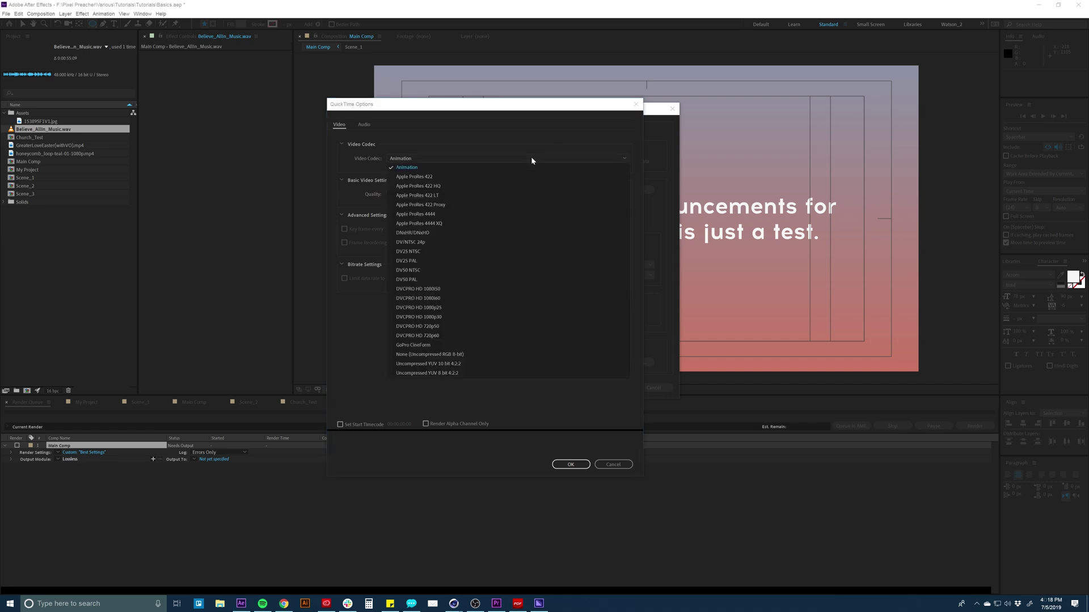
left_click(356, 345)
left_click(617, 465)
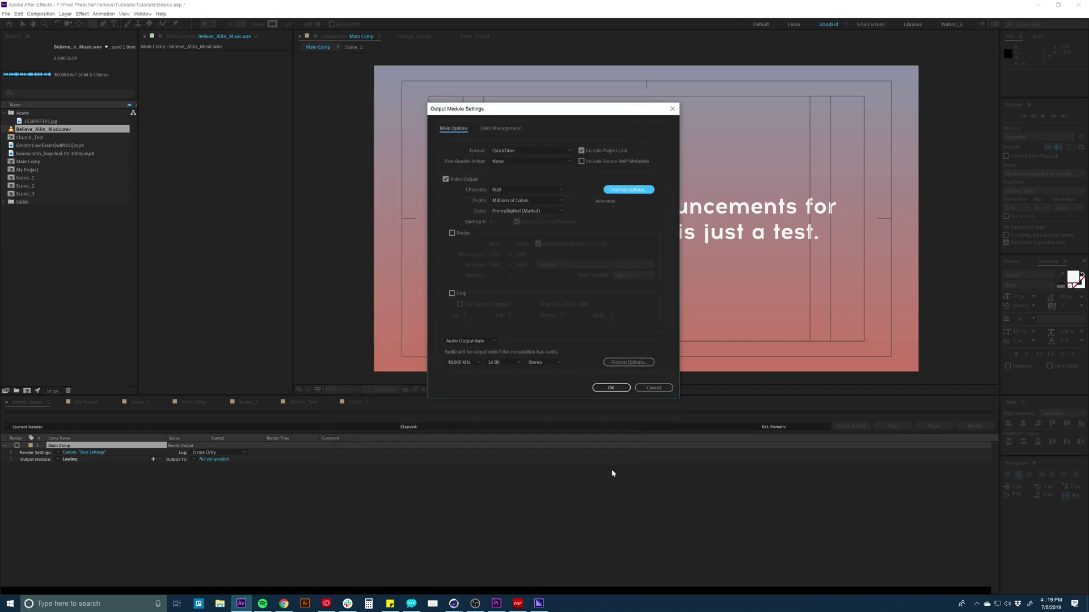
left_click(648, 389)
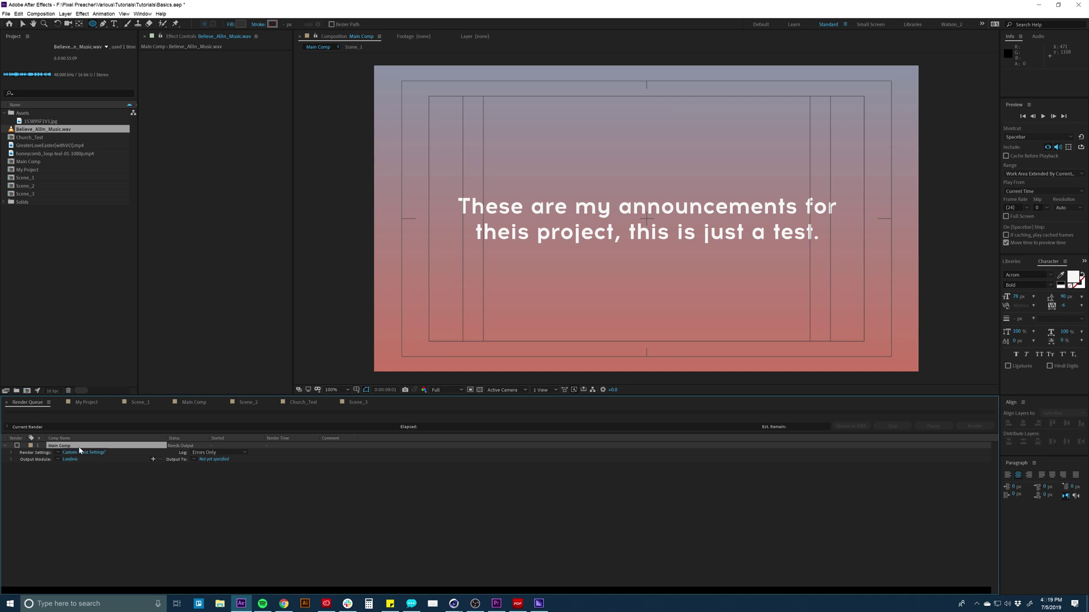
Remove Main Comp from the render queue and return to its timeline
key("Delete")
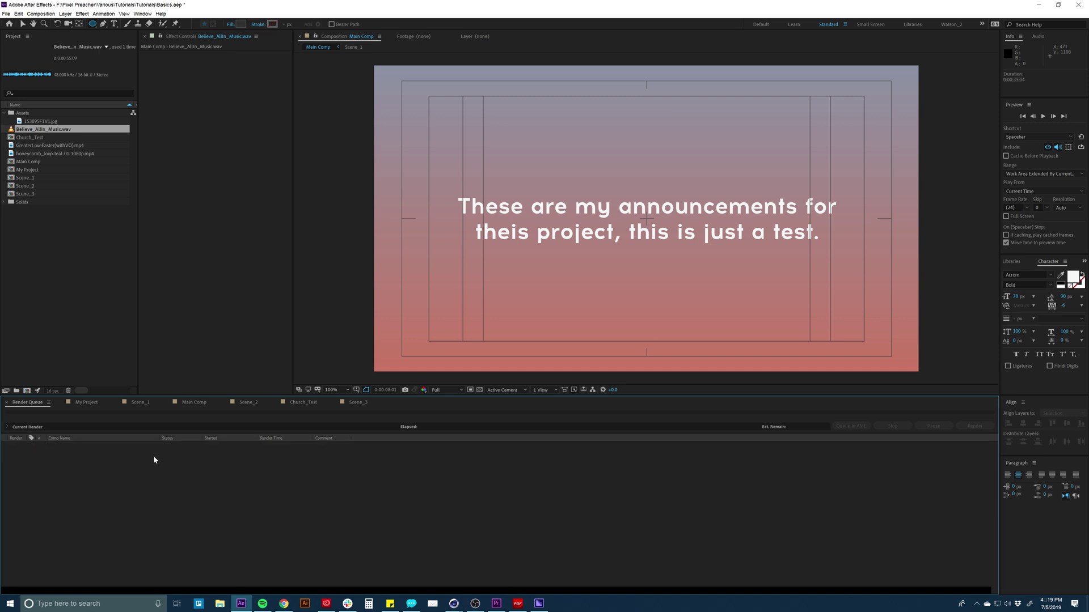
left_click(198, 404)
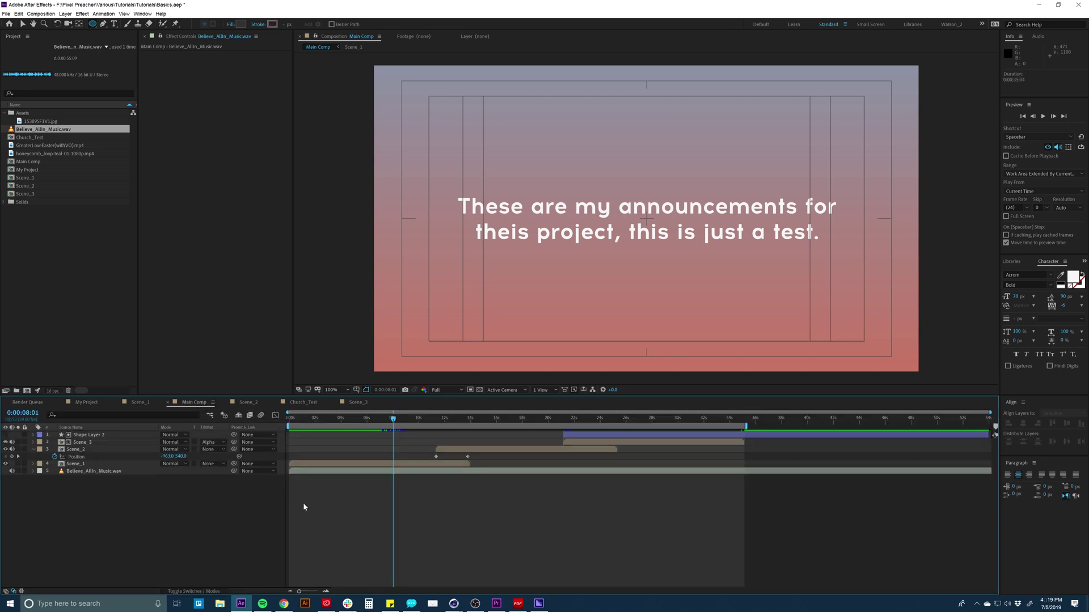
left_click(45, 14)
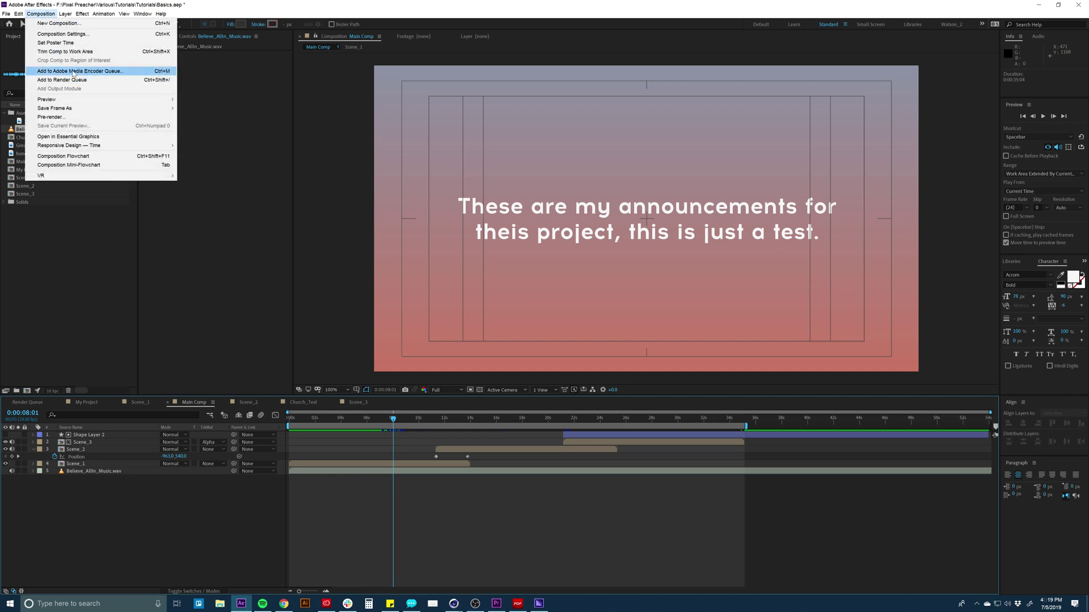
left_click(289, 426)
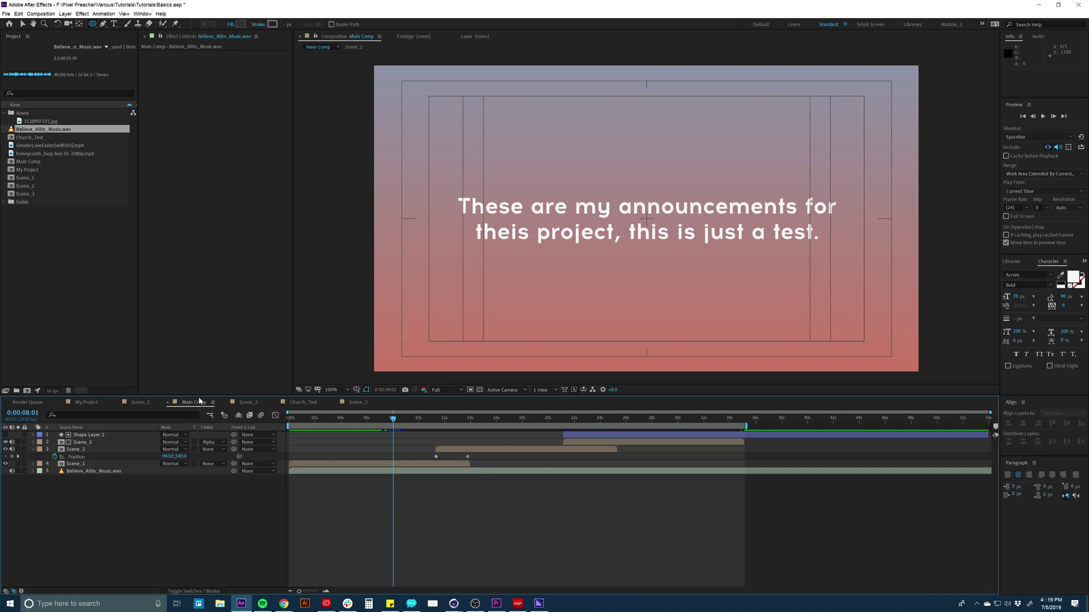
left_click(57, 217)
left_click(29, 162)
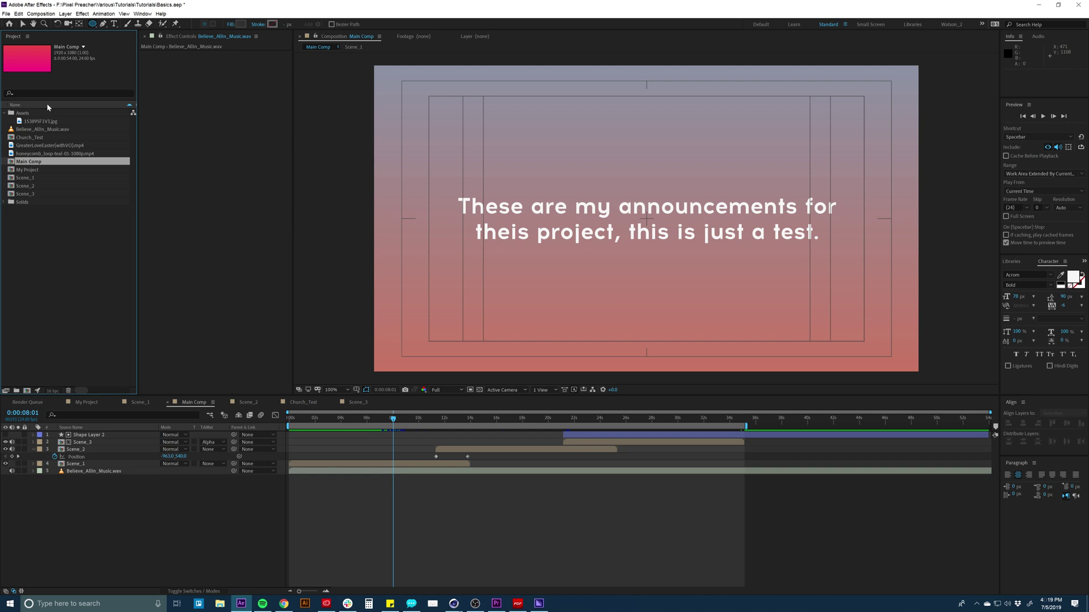
left_click(38, 15)
left_click(53, 247)
left_click(45, 227)
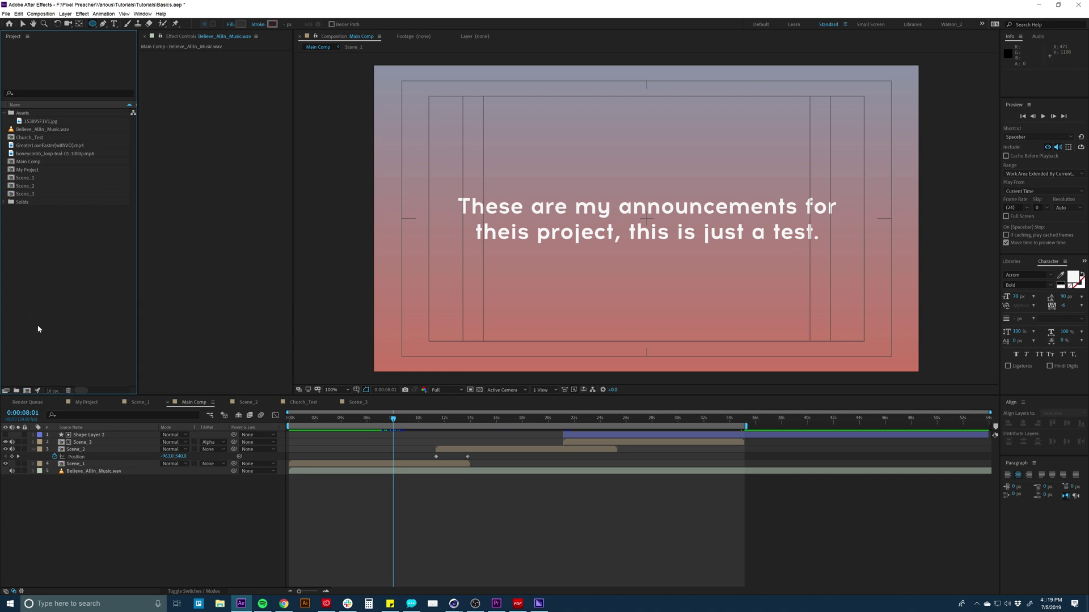
Add only Main Comp to the Adobe Media Encoder queue and remove the My Project job from that queue
left_click(29, 162)
left_click(25, 186, "shift")
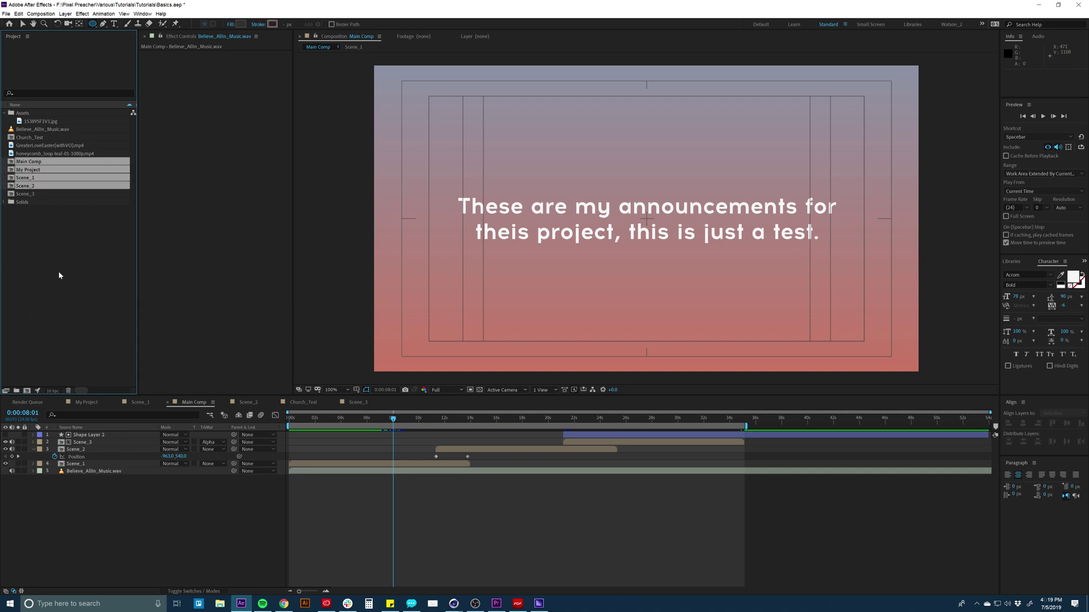
left_click(33, 254)
left_click(29, 162)
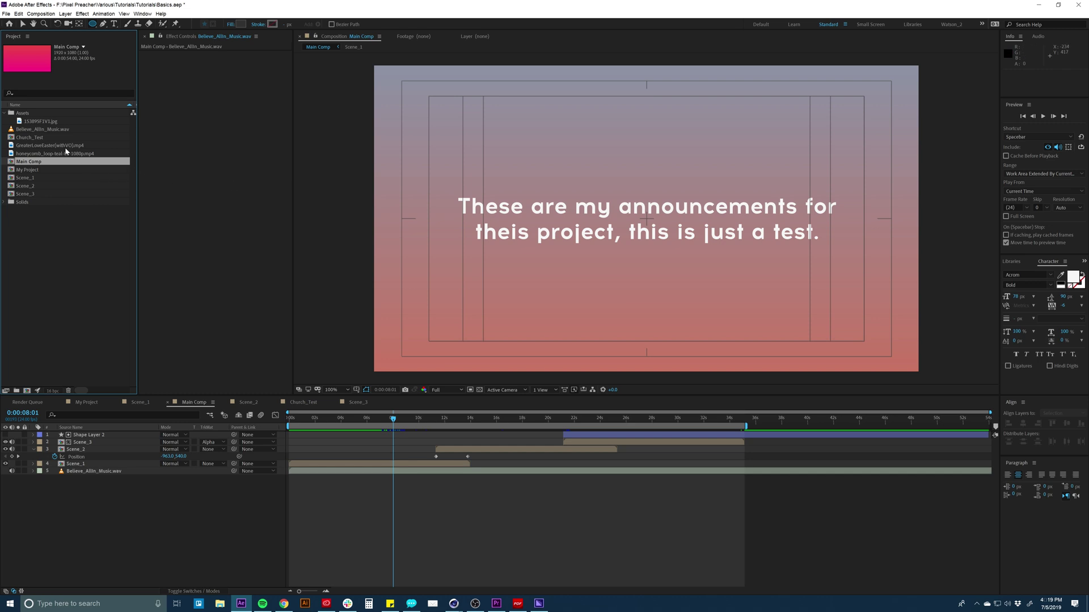
left_click(41, 14)
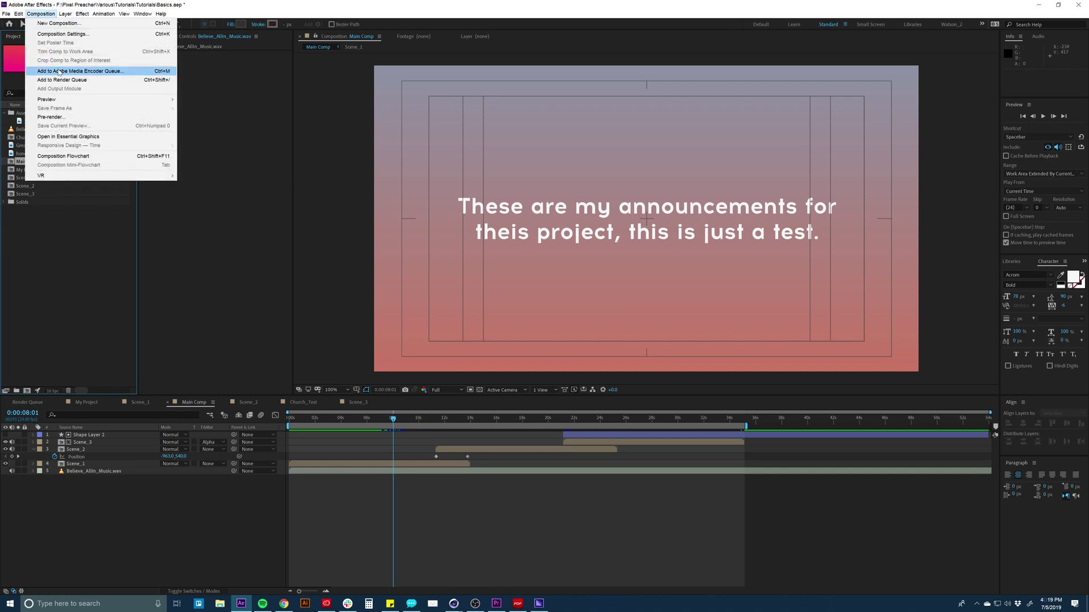
left_click(59, 72)
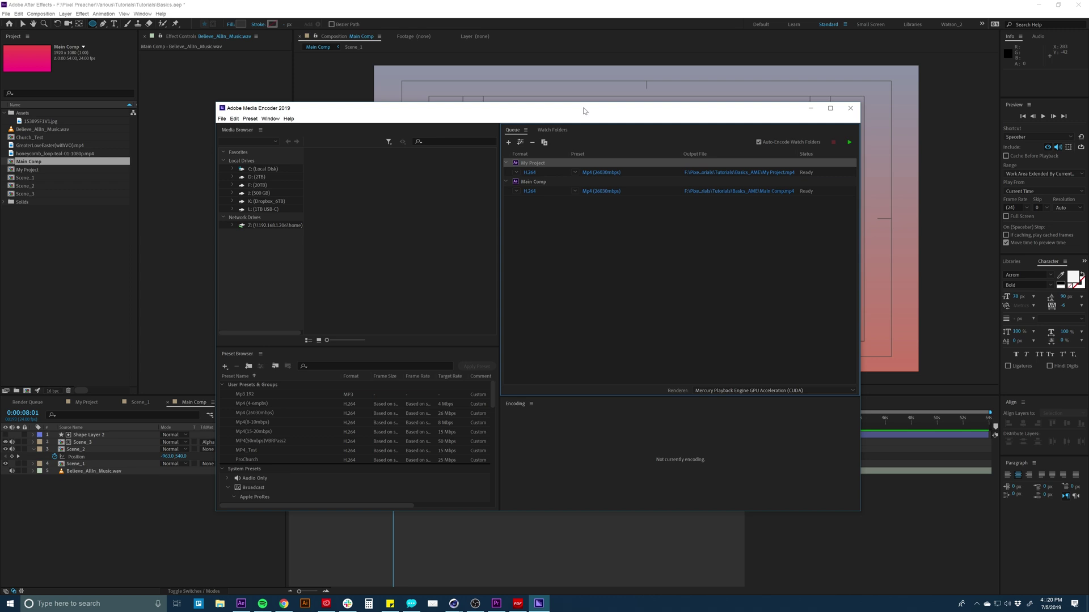
left_click(534, 172)
key("Delete")
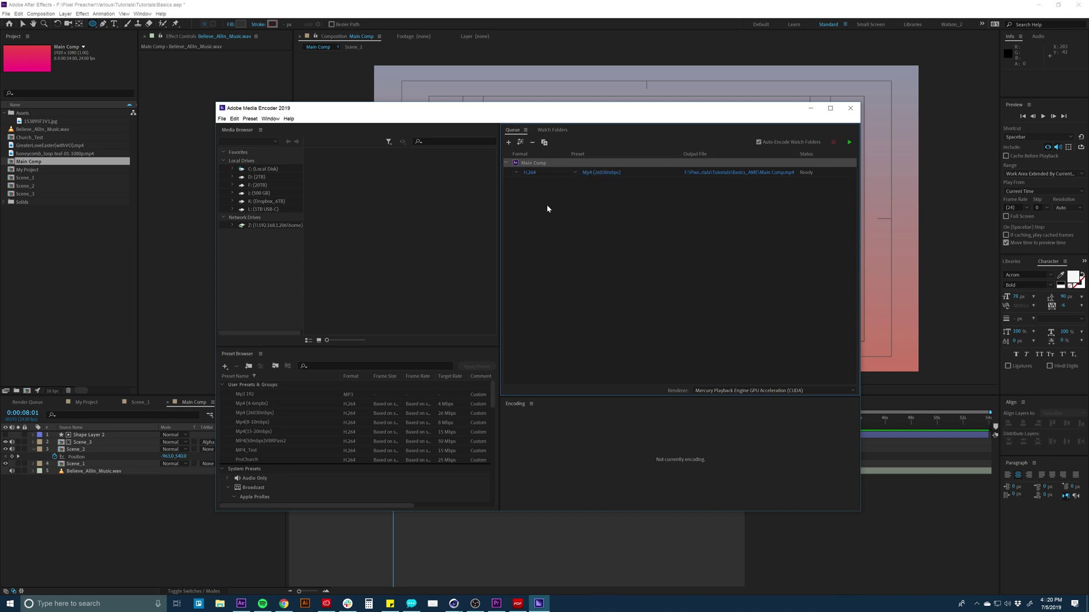
Look through the available encoding presets in a taller preset list and choose H.264 as Main Comp's format
scroll(254, 420, "down", 2)
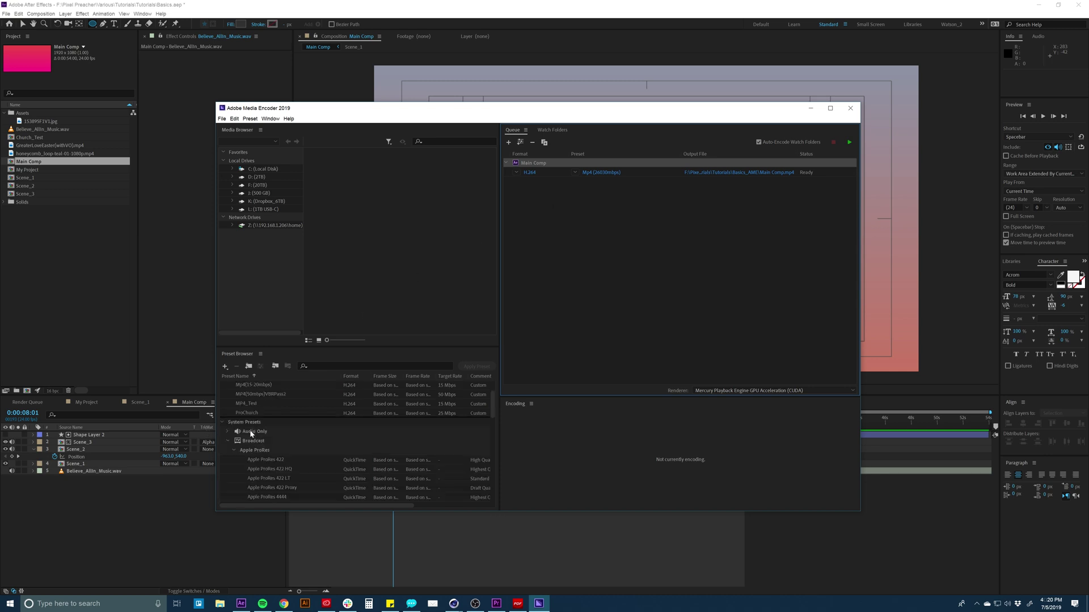
scroll(268, 457, "down", 5)
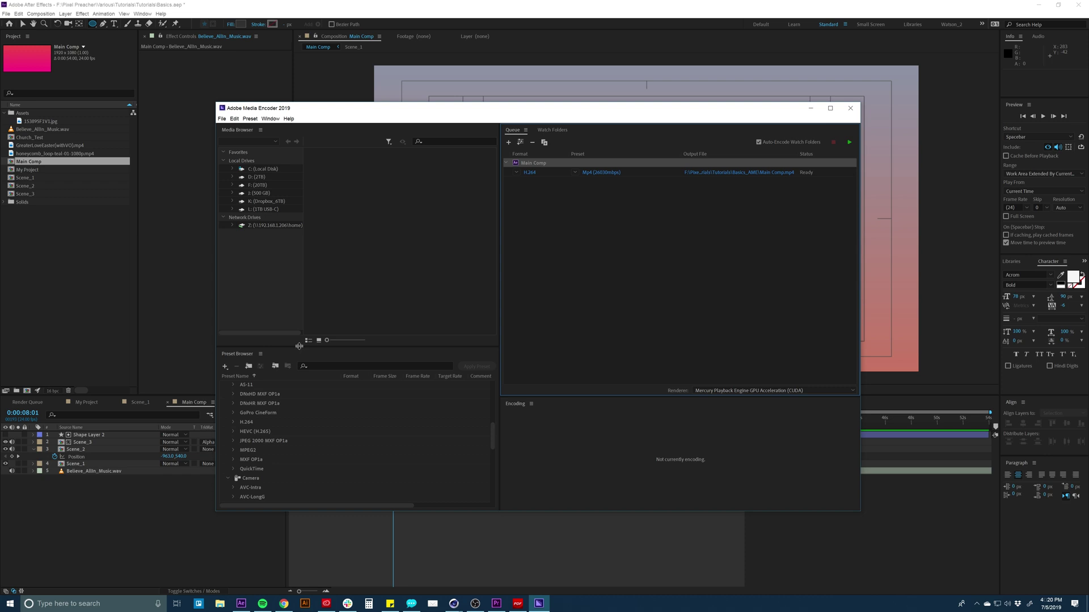
left_click_drag(297, 345, 298, 320)
scroll(275, 391, "up", 5)
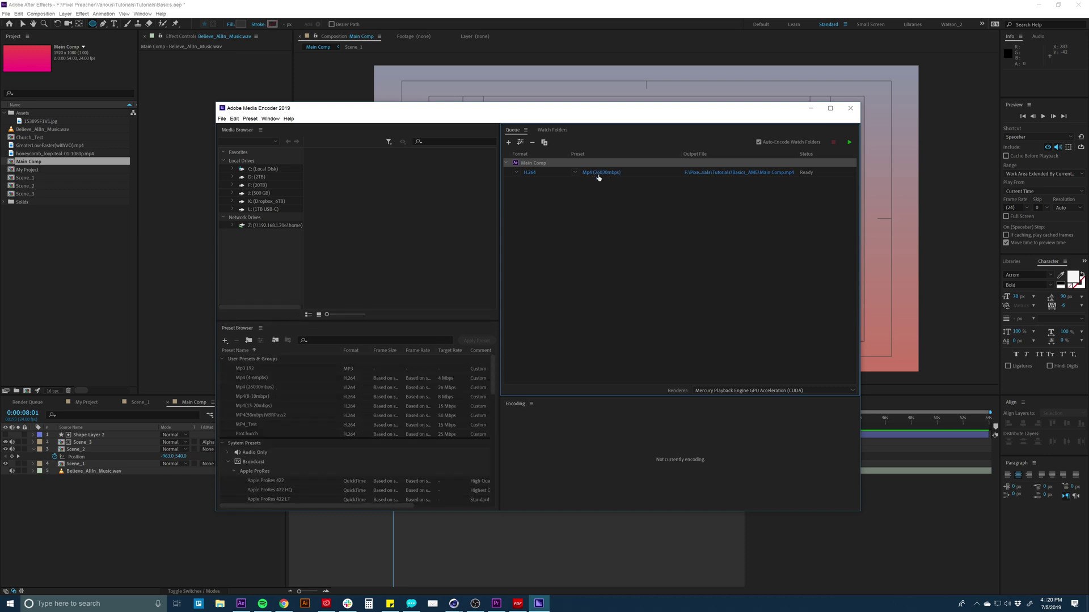
left_click(519, 172)
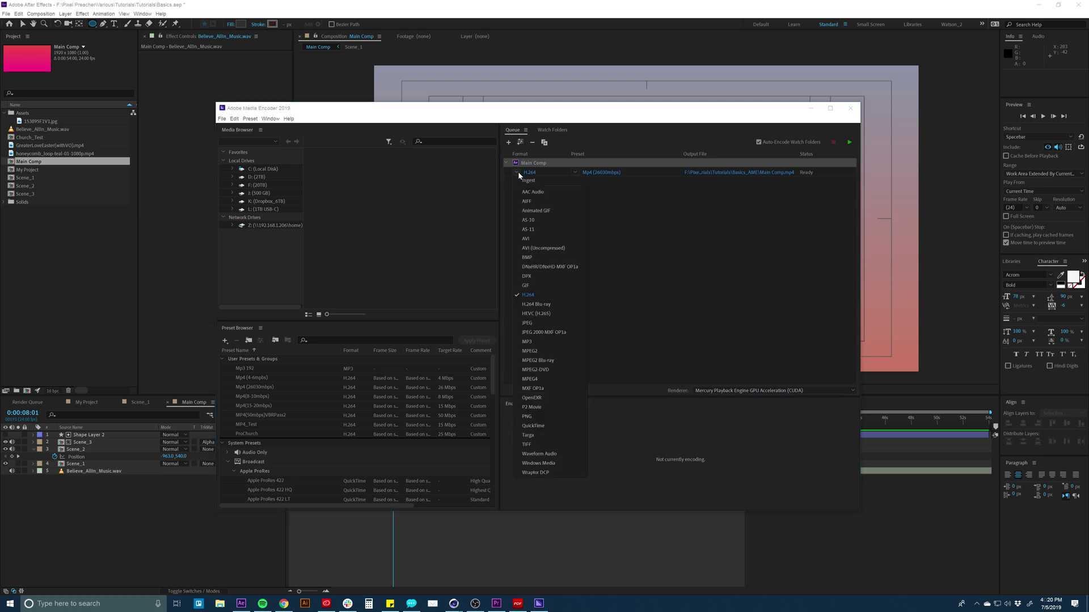
left_click(526, 296)
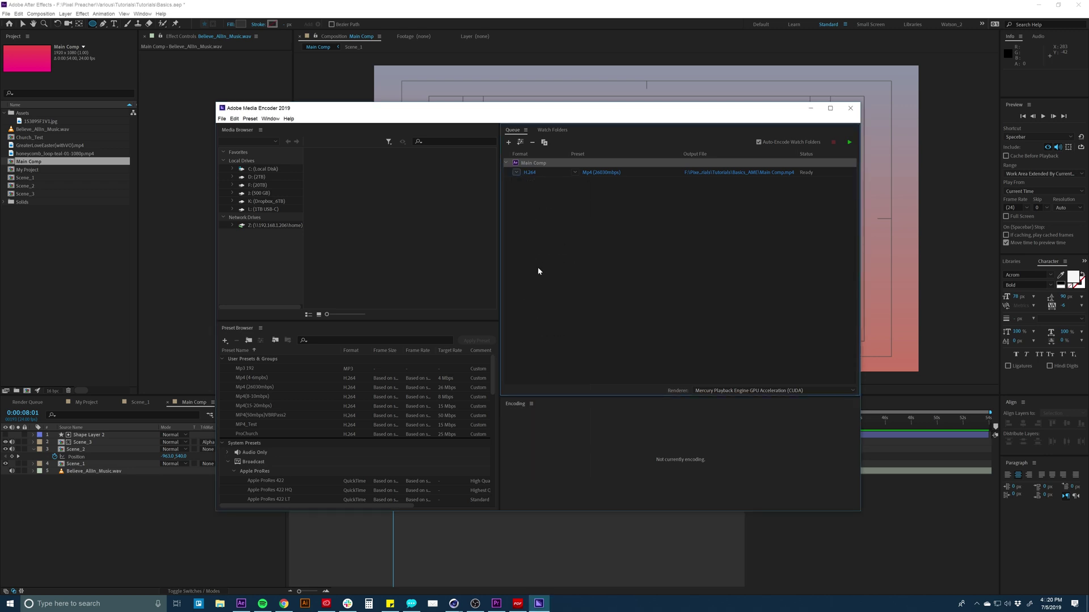
Open Main Comp's export settings, turn off source matching for the frame width and height, and go to the bitrate settings
left_click(590, 176)
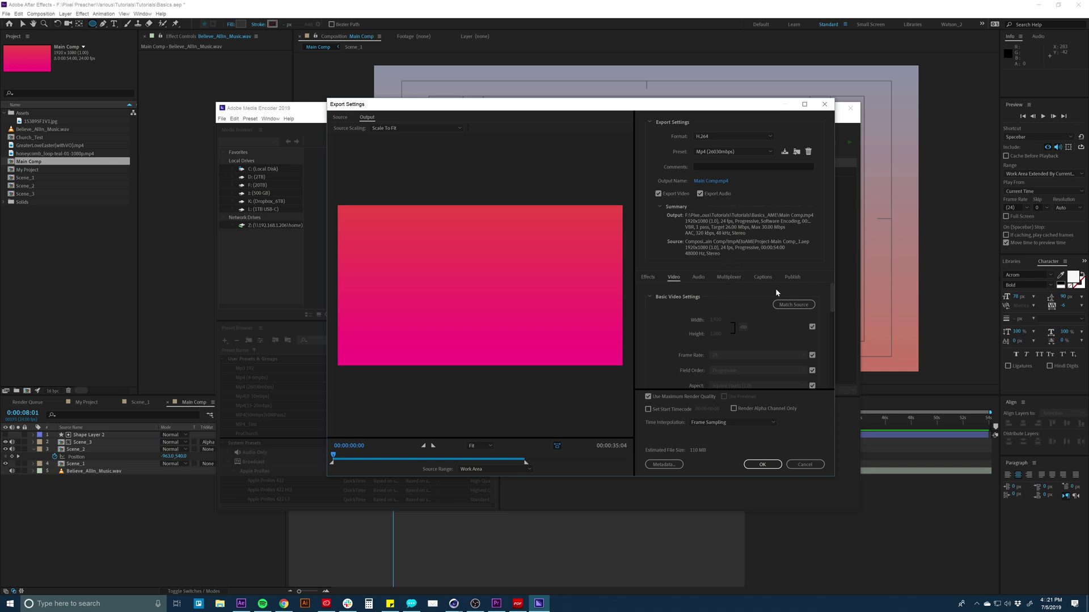
scroll(817, 315, "down", 1)
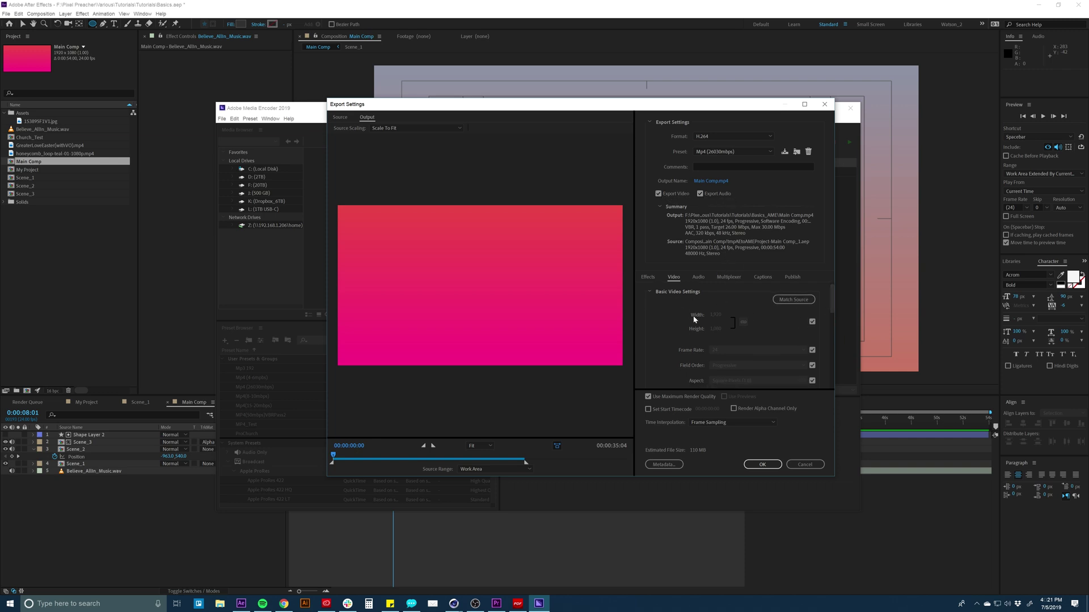
left_click(812, 323)
left_click_drag(830, 308, 822, 363)
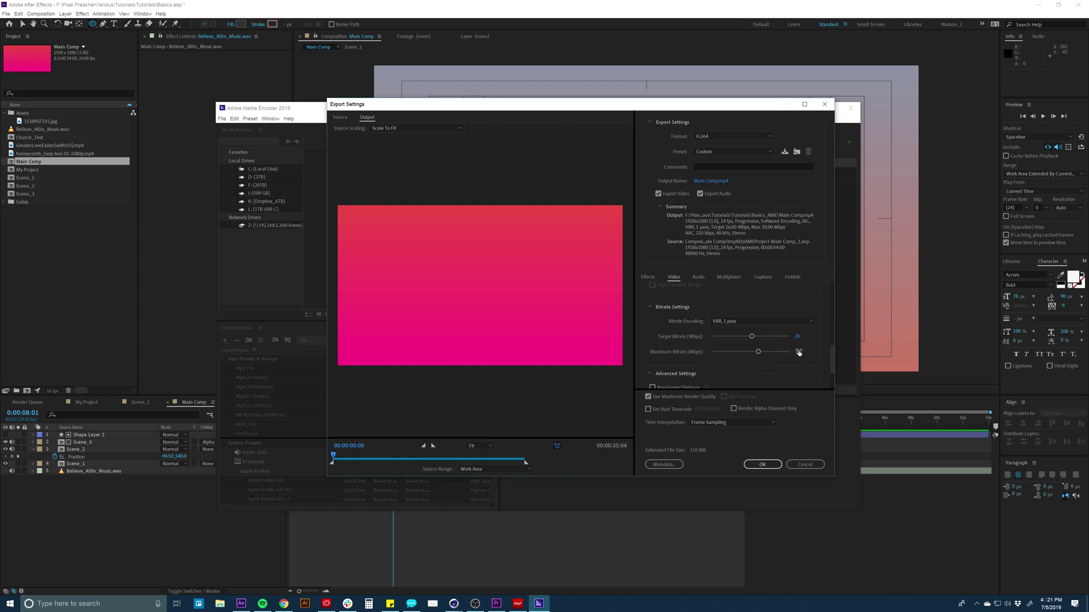
Set the Main Comp output file to save on the Desktop, accept the export settings and start encoding the queue
left_click(703, 182)
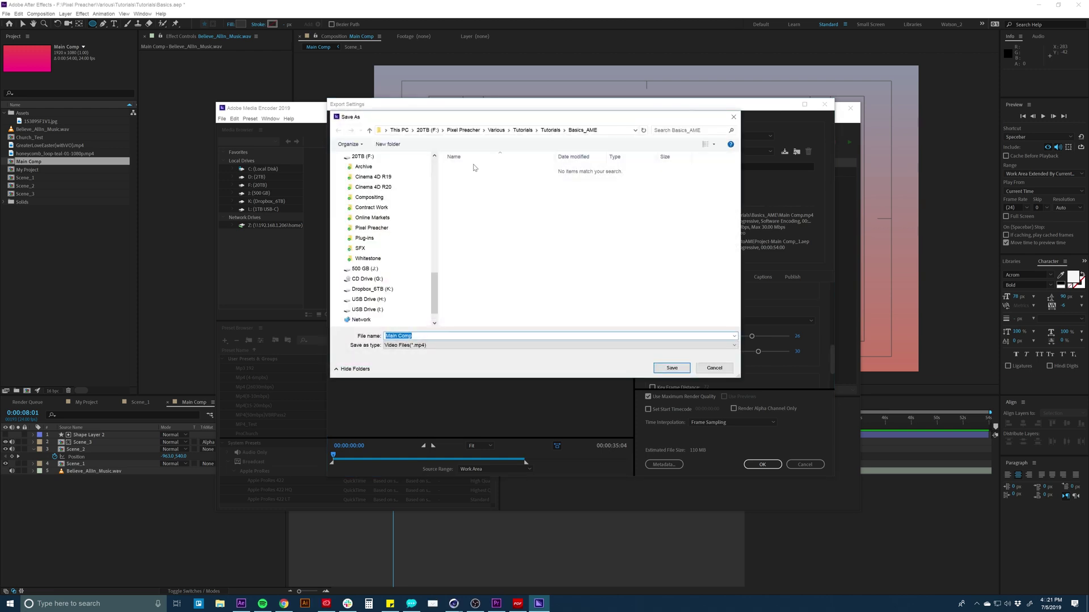
scroll(360, 190, "up", 10)
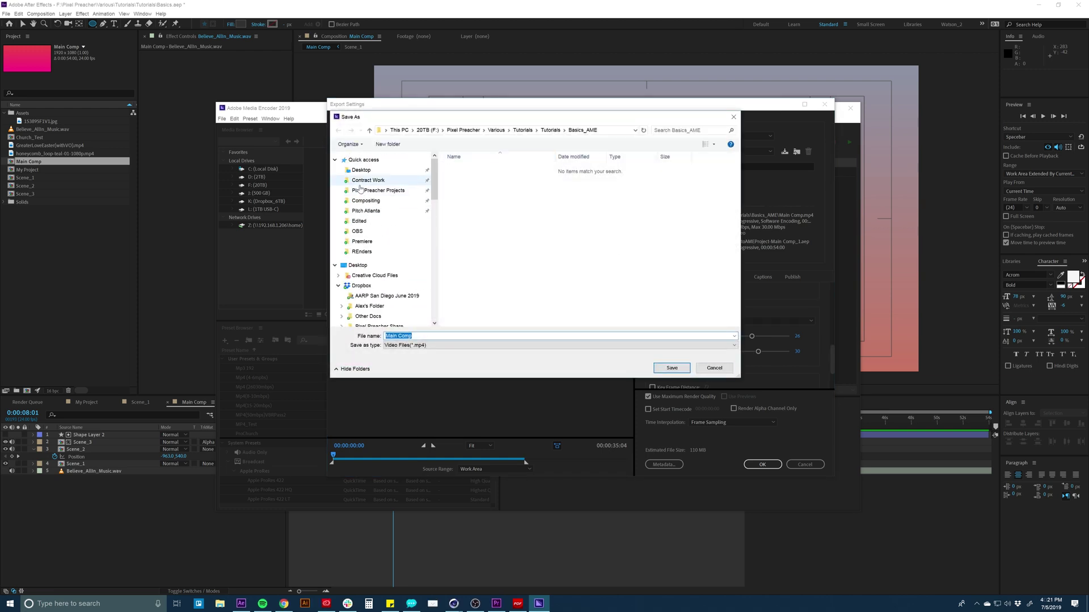
left_click(361, 171)
left_click(685, 369)
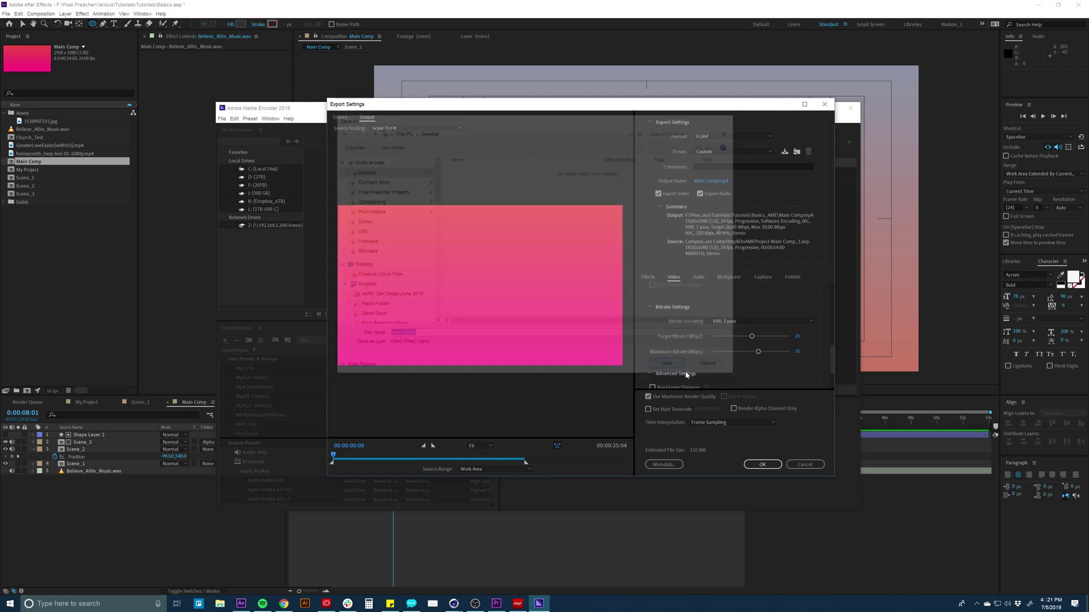
left_click(761, 464)
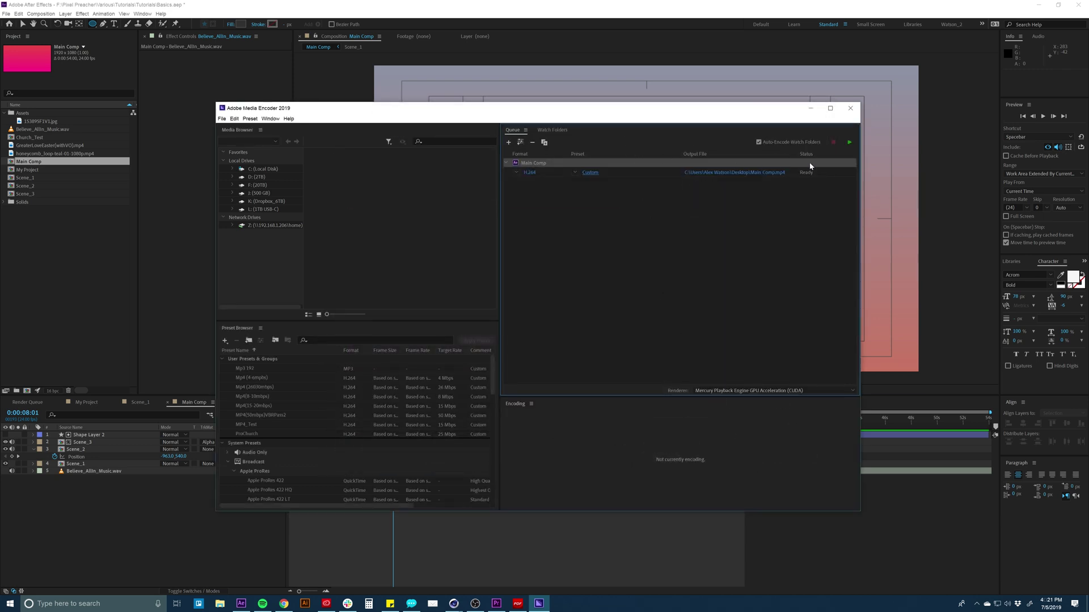
left_click(850, 142)
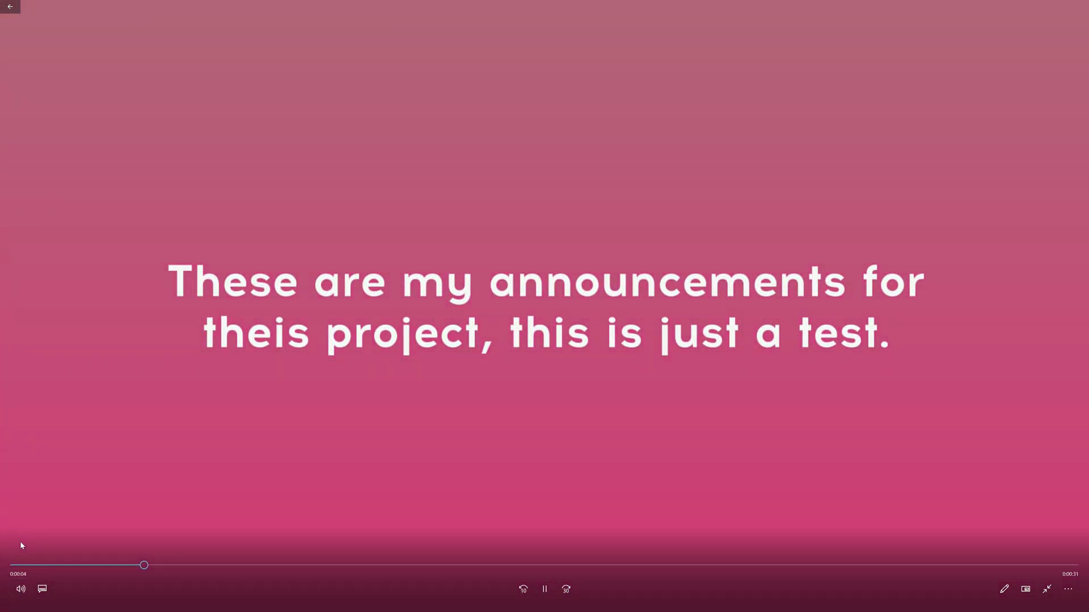
Watch the exported Main Comp video at a lower system volume and skip ahead to near its end
key("XF86AudioLowerVolume")
key("XF86AudioLowerVolume")
key("XF86AudioLowerVolume")
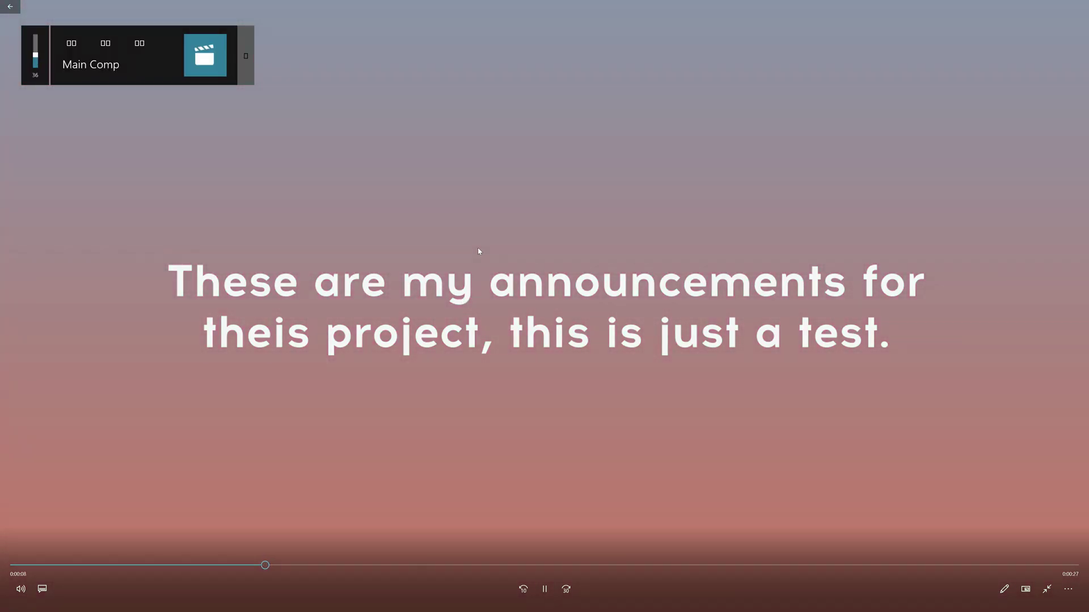
key("XF86AudioLowerVolume")
key("XF86AudioLowerVolume")
key("XF86AudioLowerVolume")
key("XF86AudioLowerVolume")
key("XF86AudioLowerVolume")
key("XF86AudioLowerVolume")
key("XF86AudioLowerVolume")
key("XF86AudioLowerVolume")
key("XF86AudioLowerVolume")
key("XF86AudioLowerVolume")
key("XF86AudioLowerVolume")
key("XF86AudioLowerVolume")
key("XF86AudioLowerVolume")
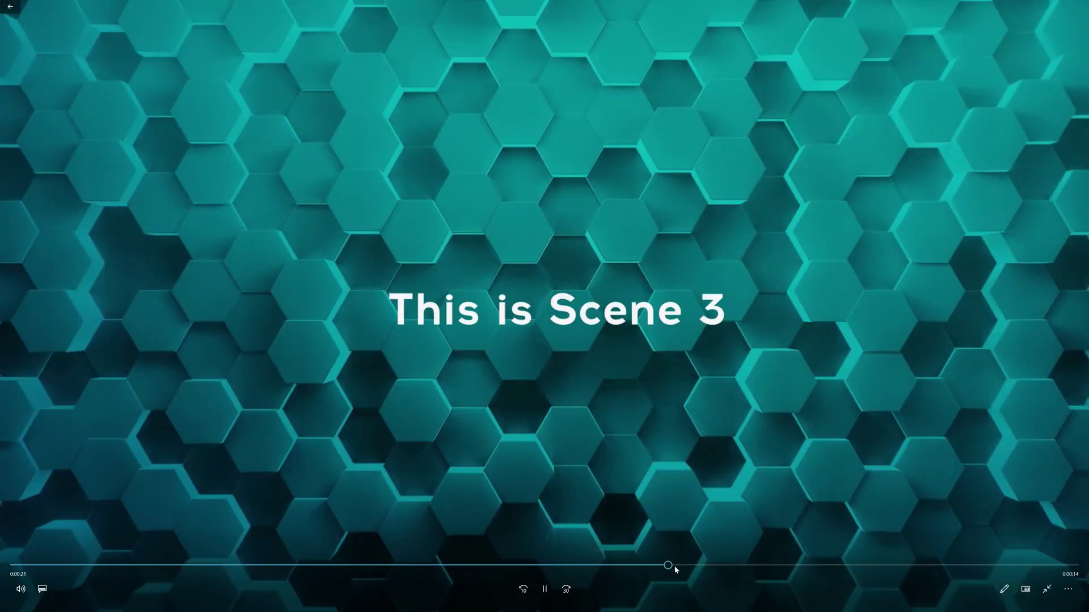
left_click_drag(667, 565, 980, 574)
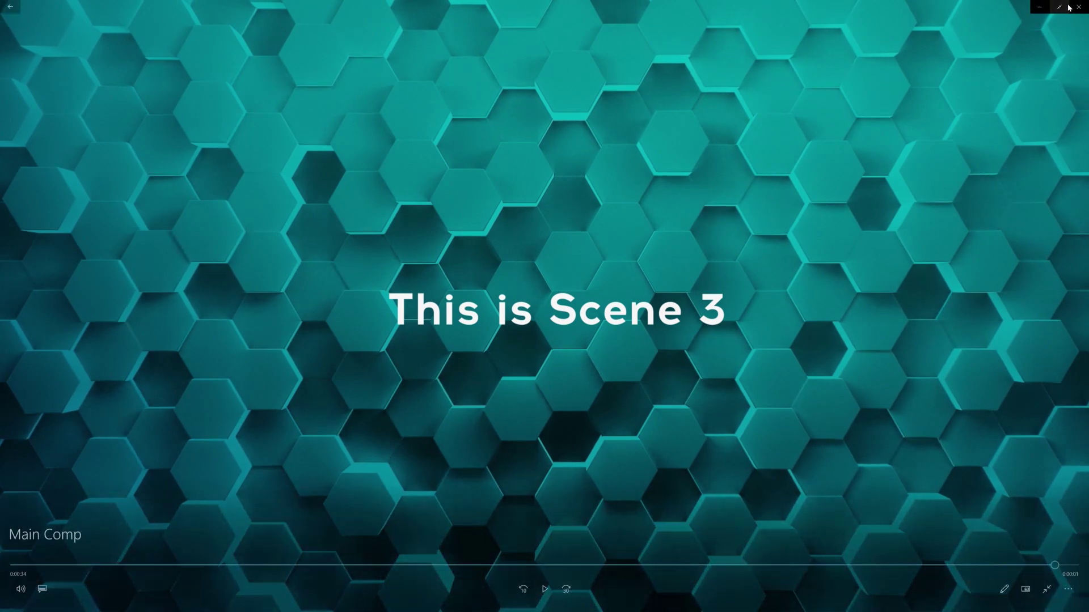
Close the video player, dismiss the Desktop folder window, close Media Encoder and return to Main Comp's timeline in After Effects
left_click(1078, 7)
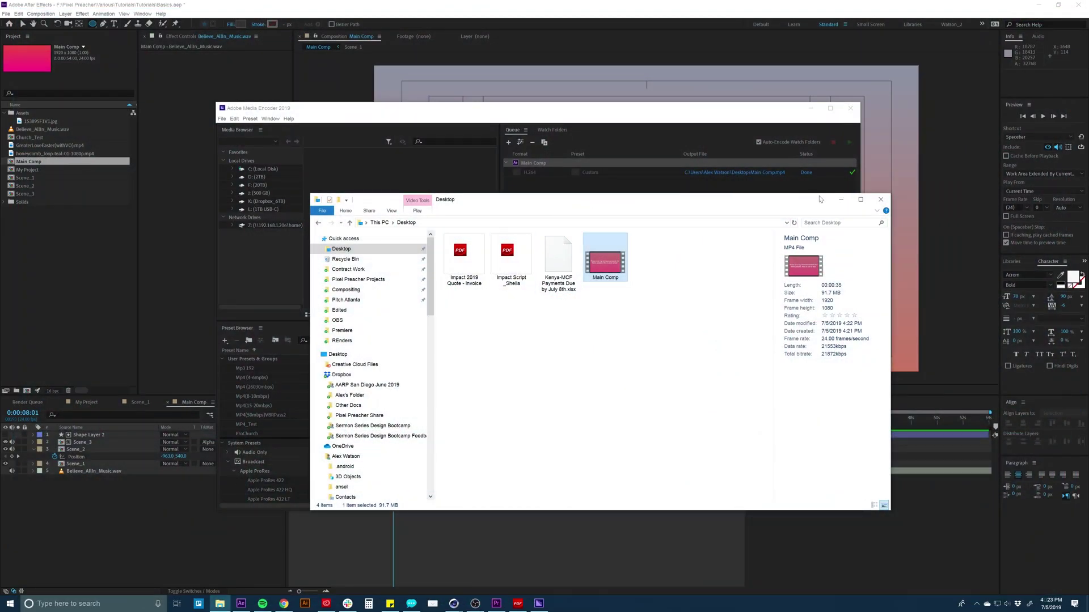
left_click(849, 199)
left_click_drag(766, 112, 747, 144)
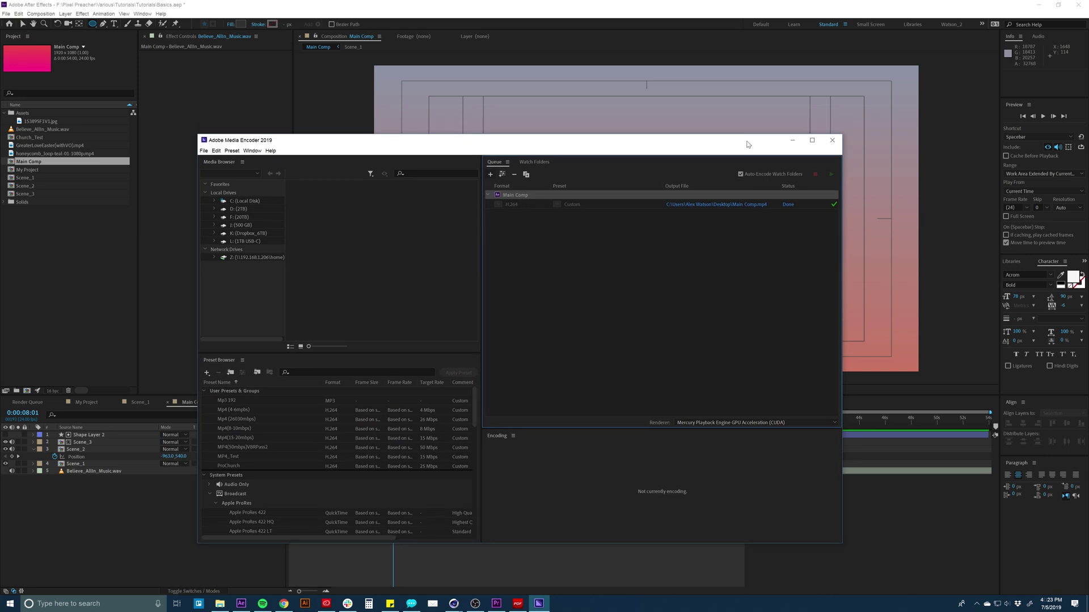
left_click(832, 140)
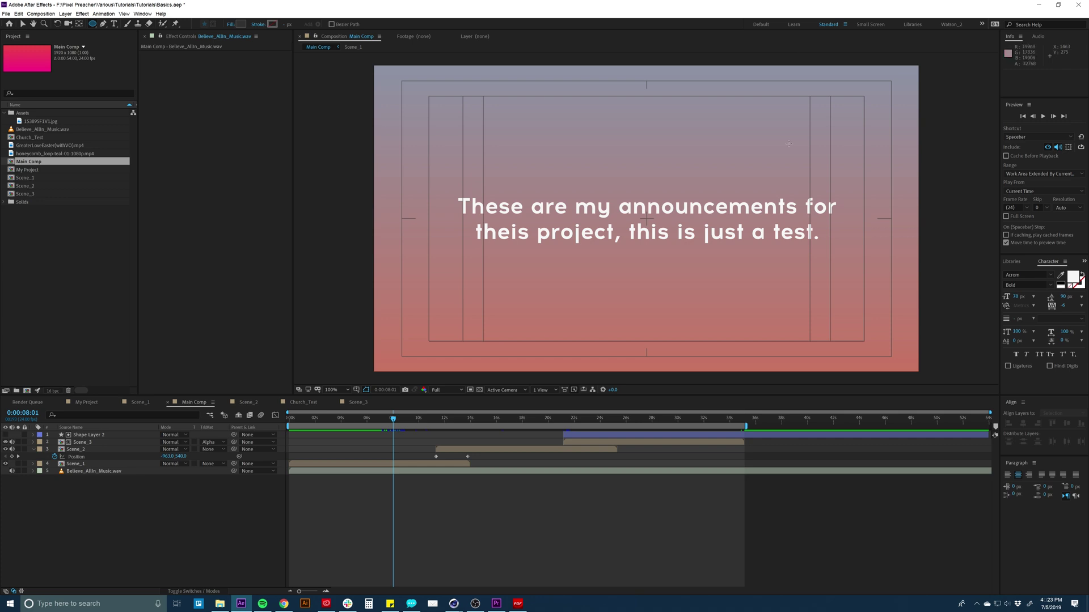
left_click(660, 518)
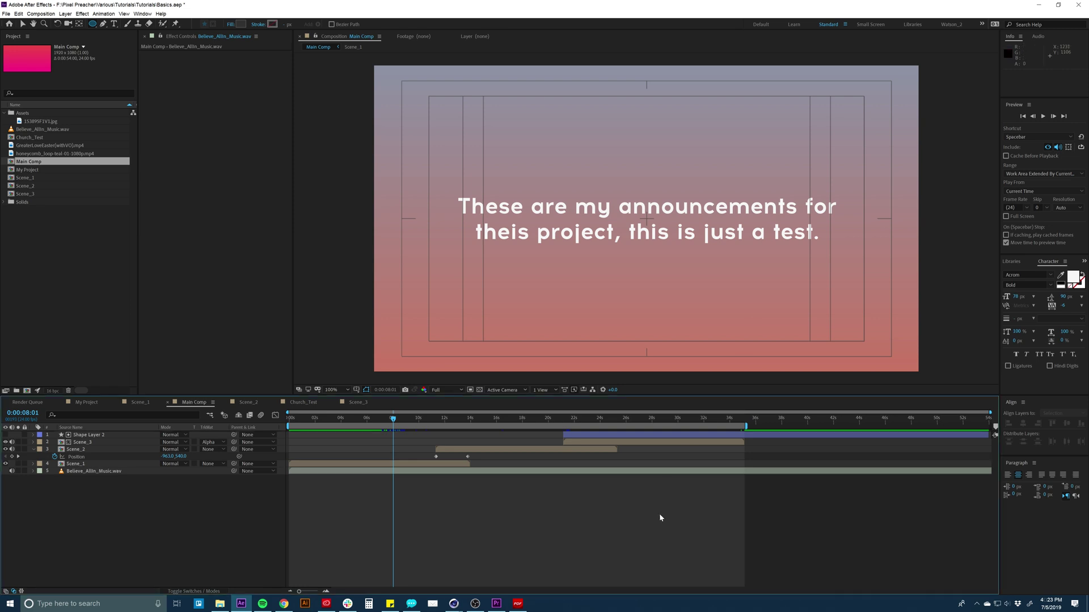